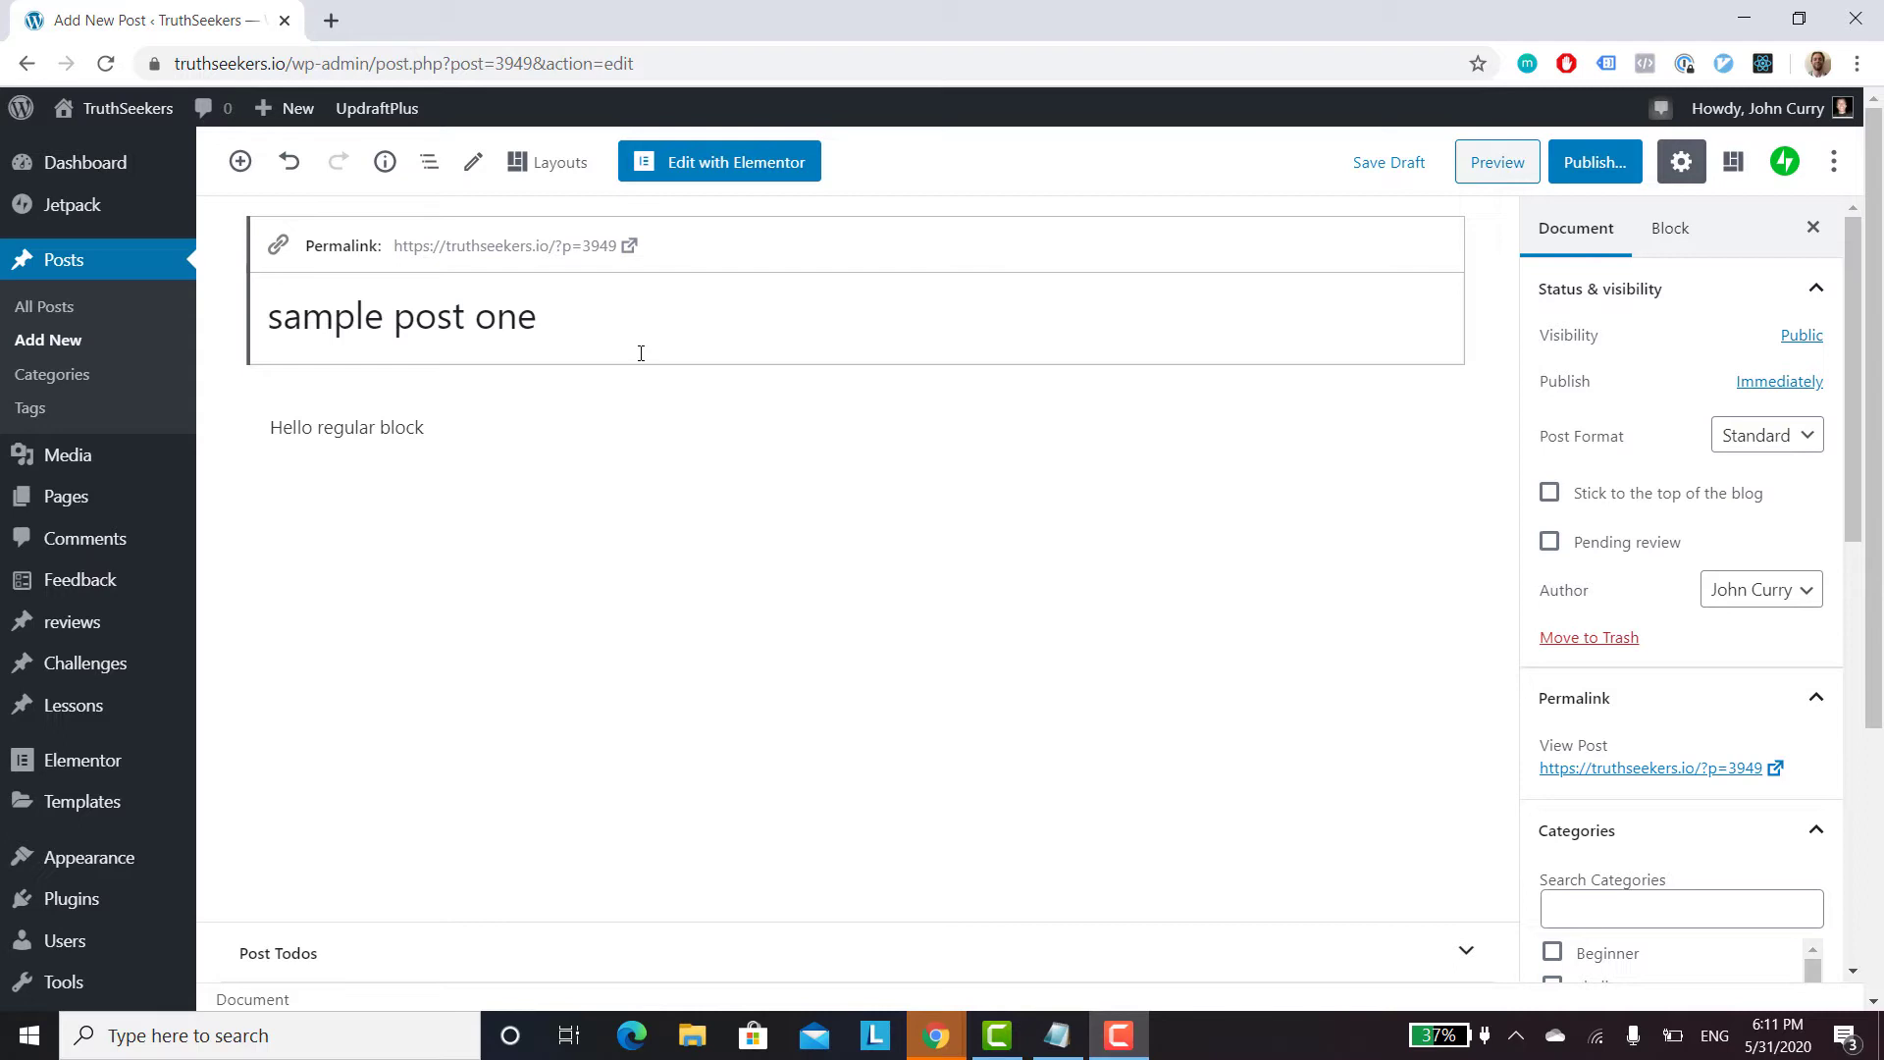
{"action": "left_click", "coordinate": [703, 325]}
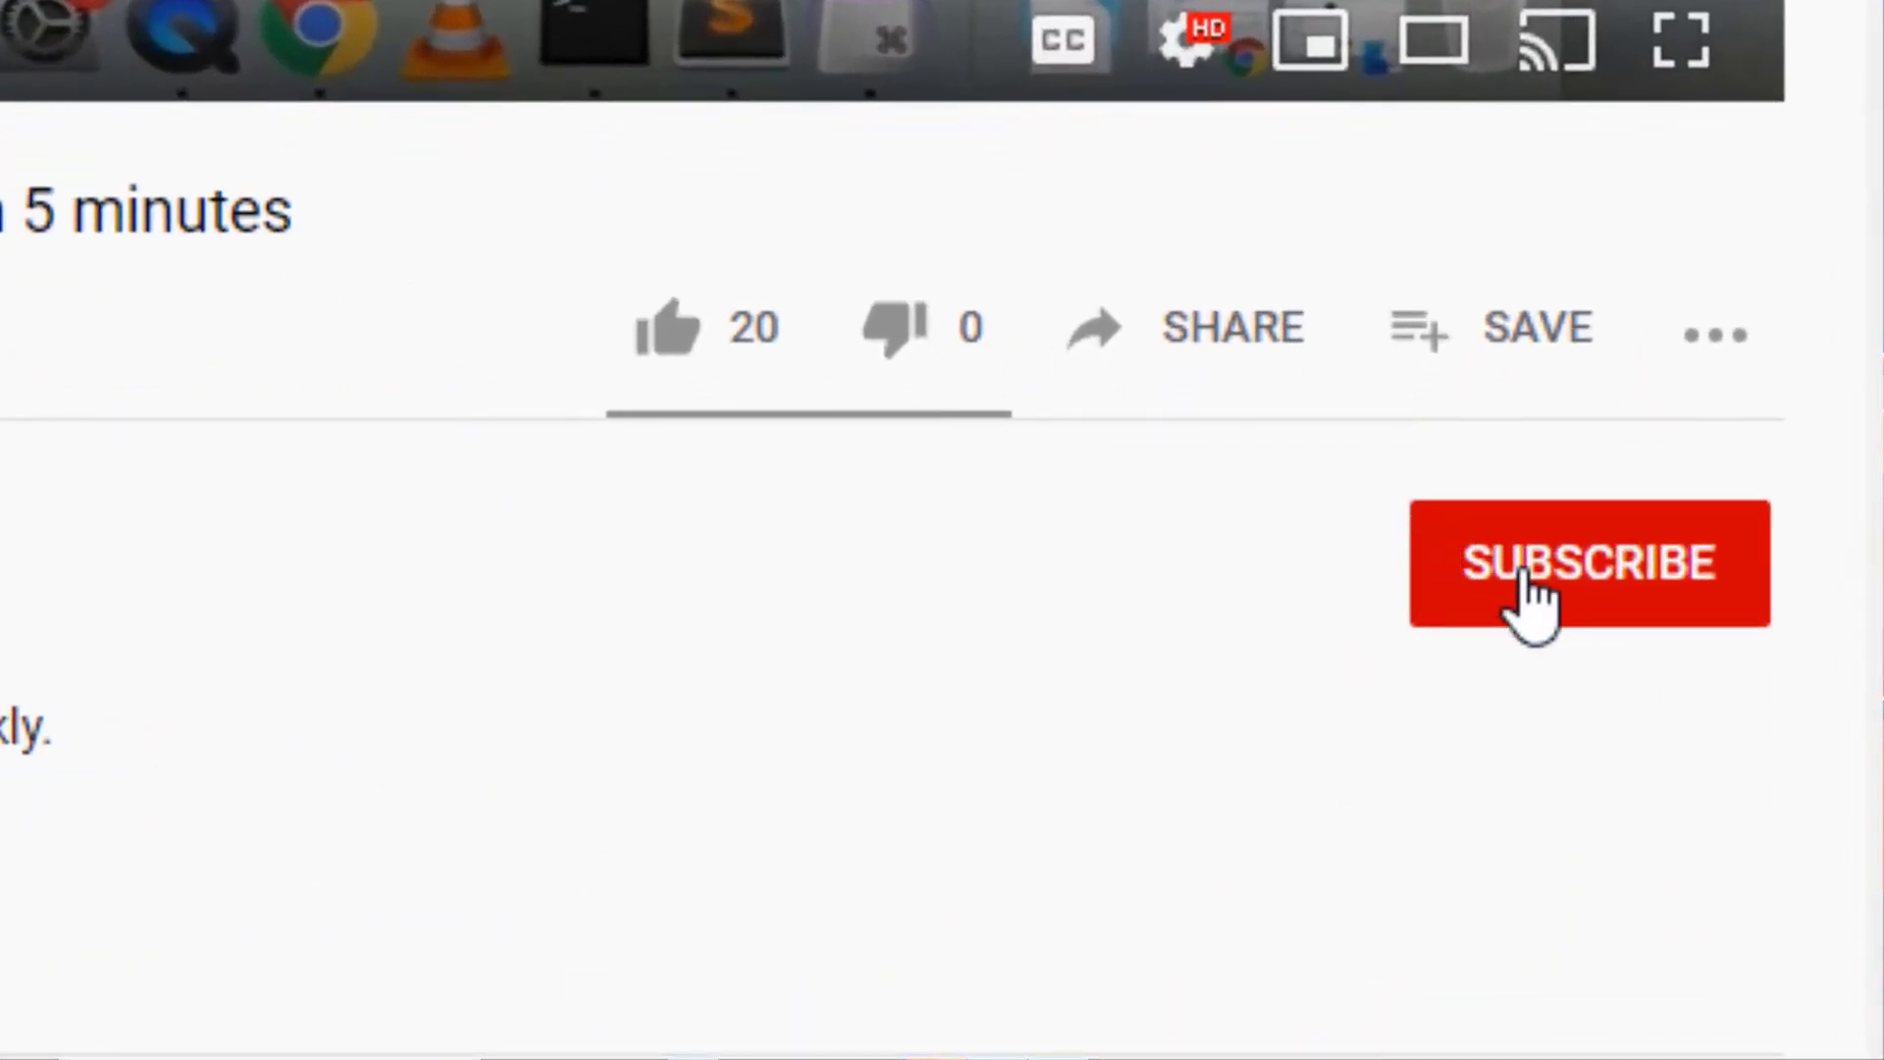
{"action": "left_click", "coordinate": [1526, 579]}
{"action": "left_click", "coordinate": [1709, 568]}
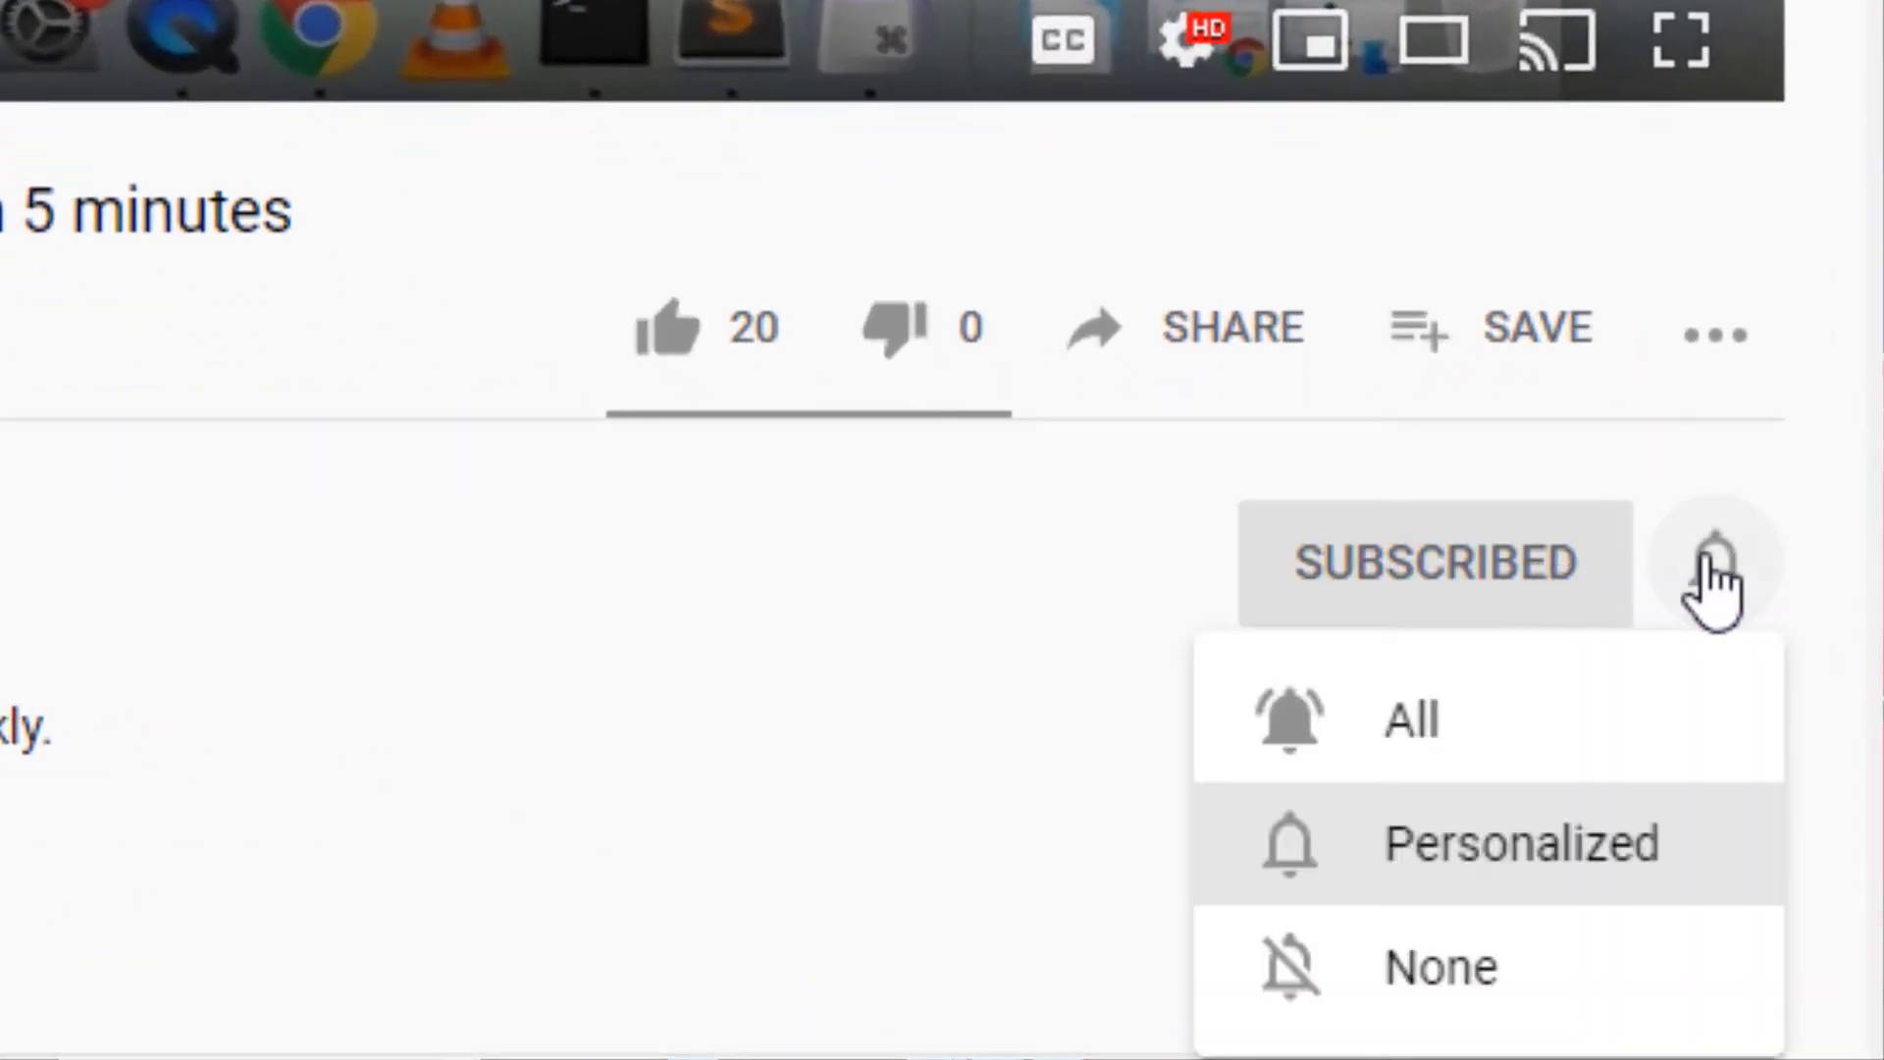
{"action": "left_click", "coordinate": [1494, 711]}
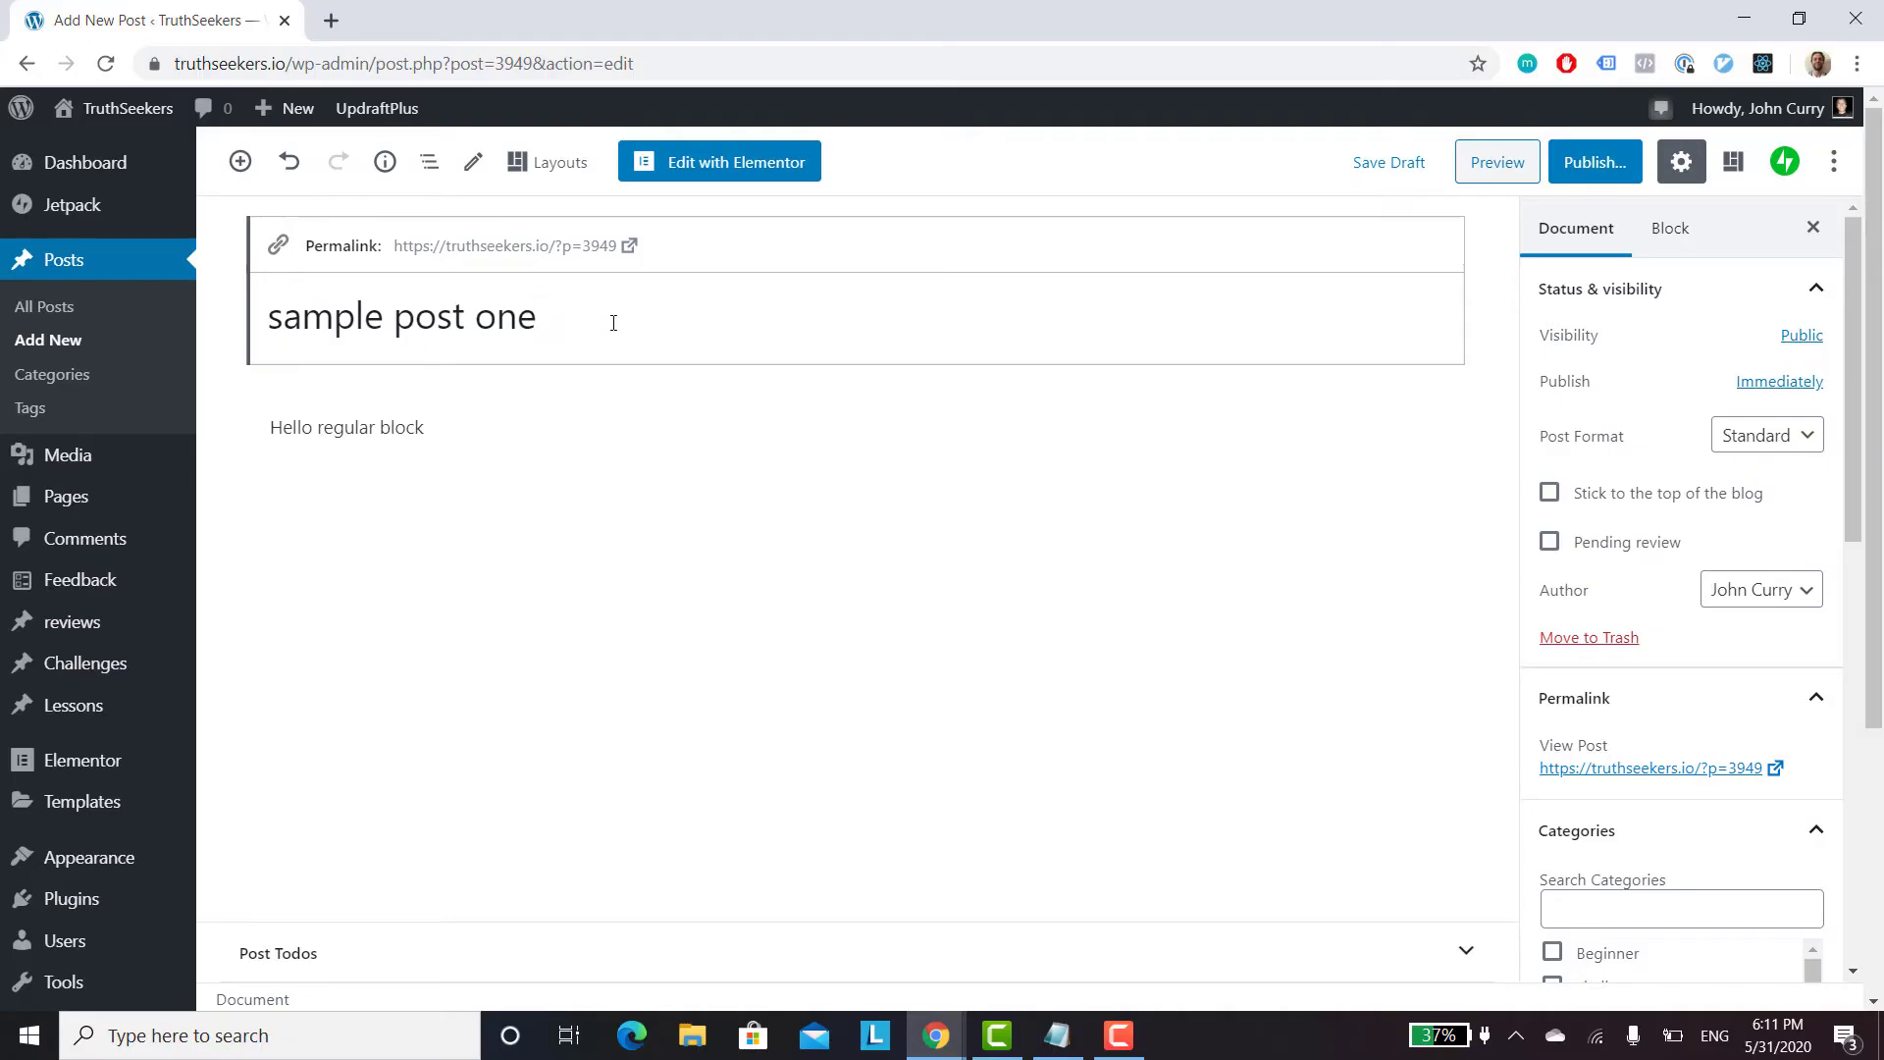
Step: Add a paragraph reading "this will be reusable." below the "Hello regular block" paragraph
{"action": "left_click", "coordinate": [514, 443]}
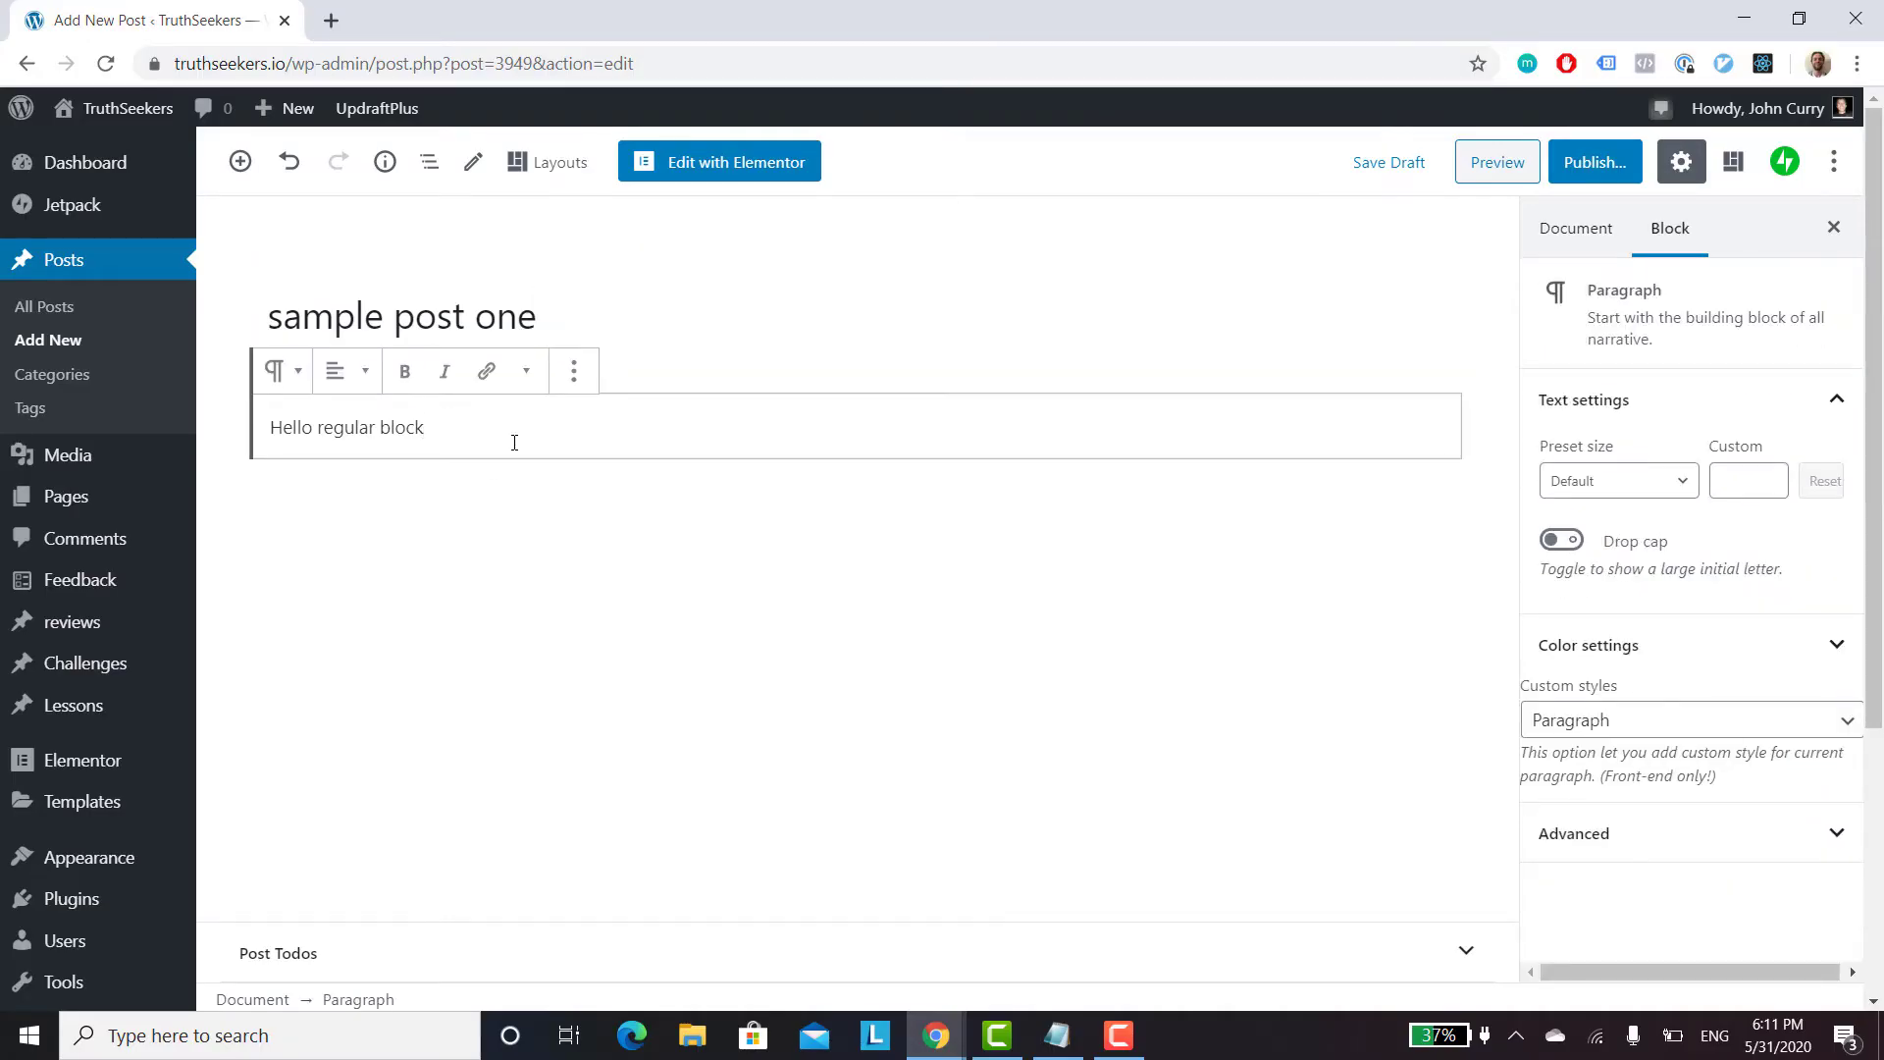
{"action": "key", "text": "Return"}
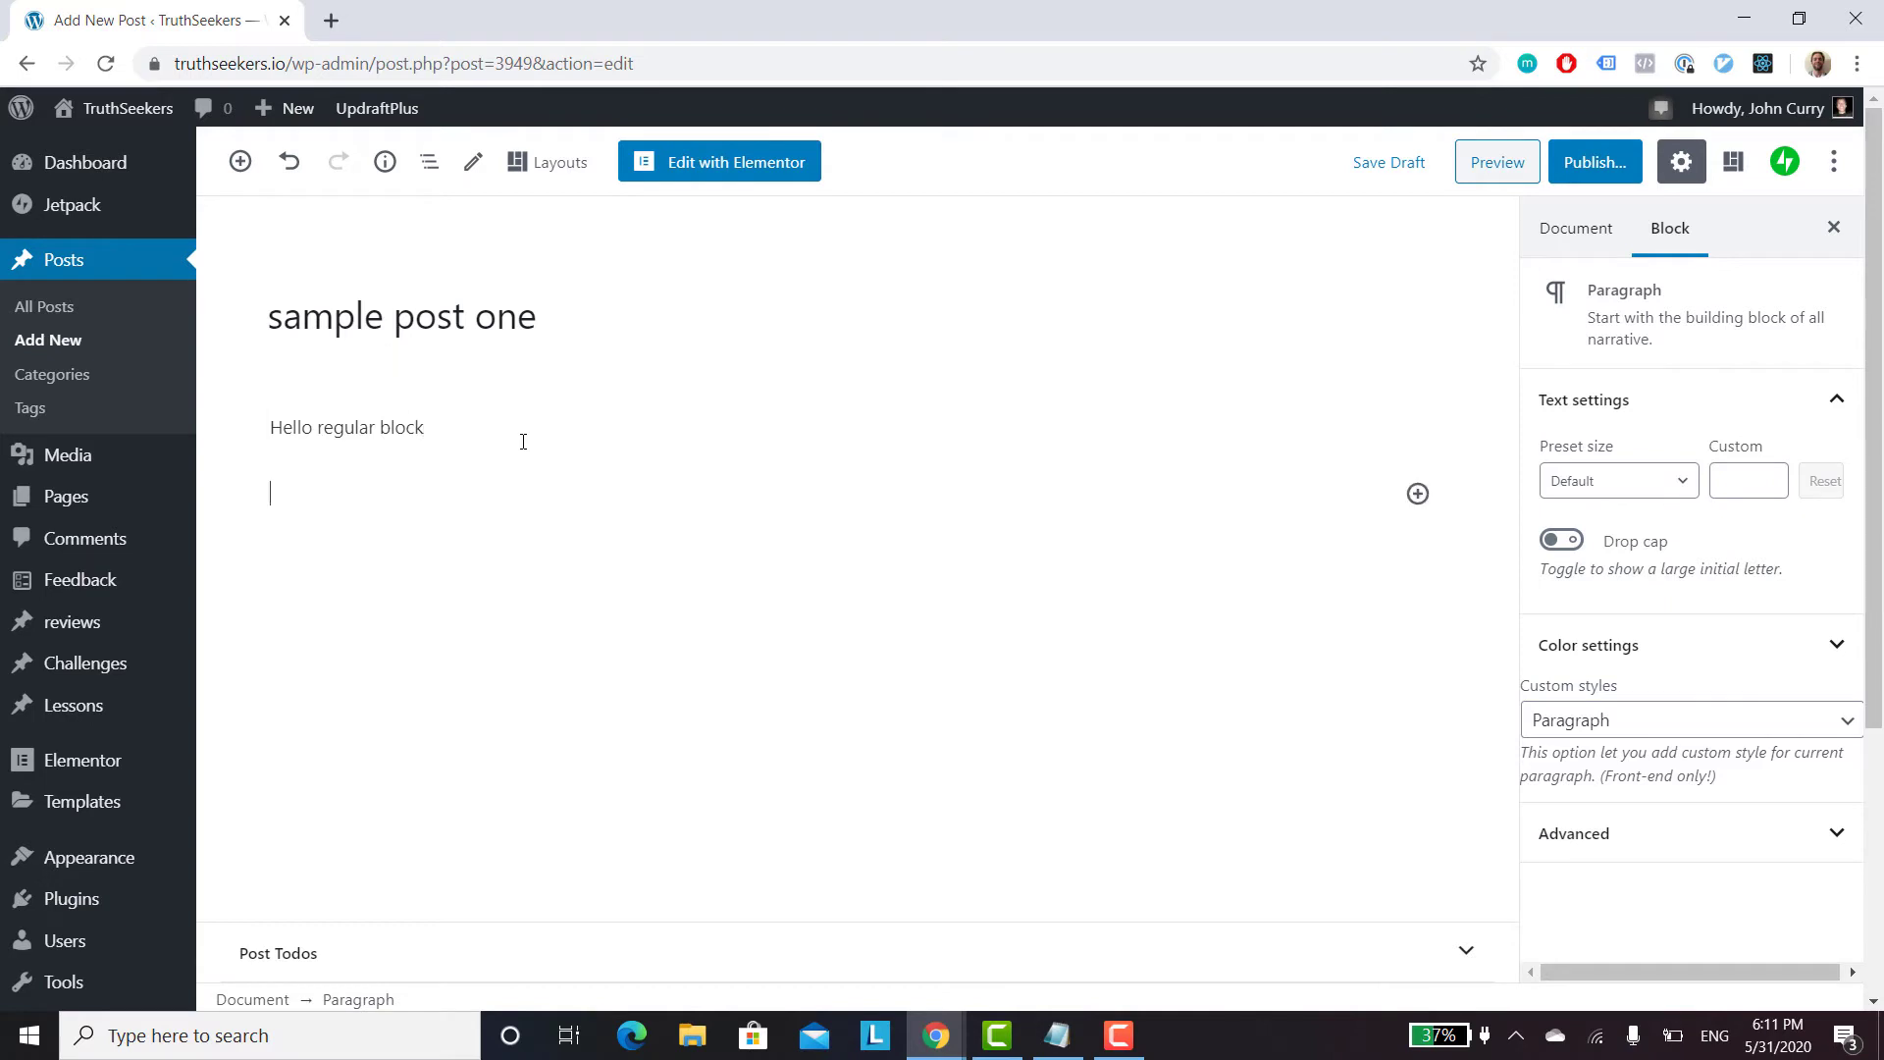
{"action": "type", "text": "this will be reusable."}
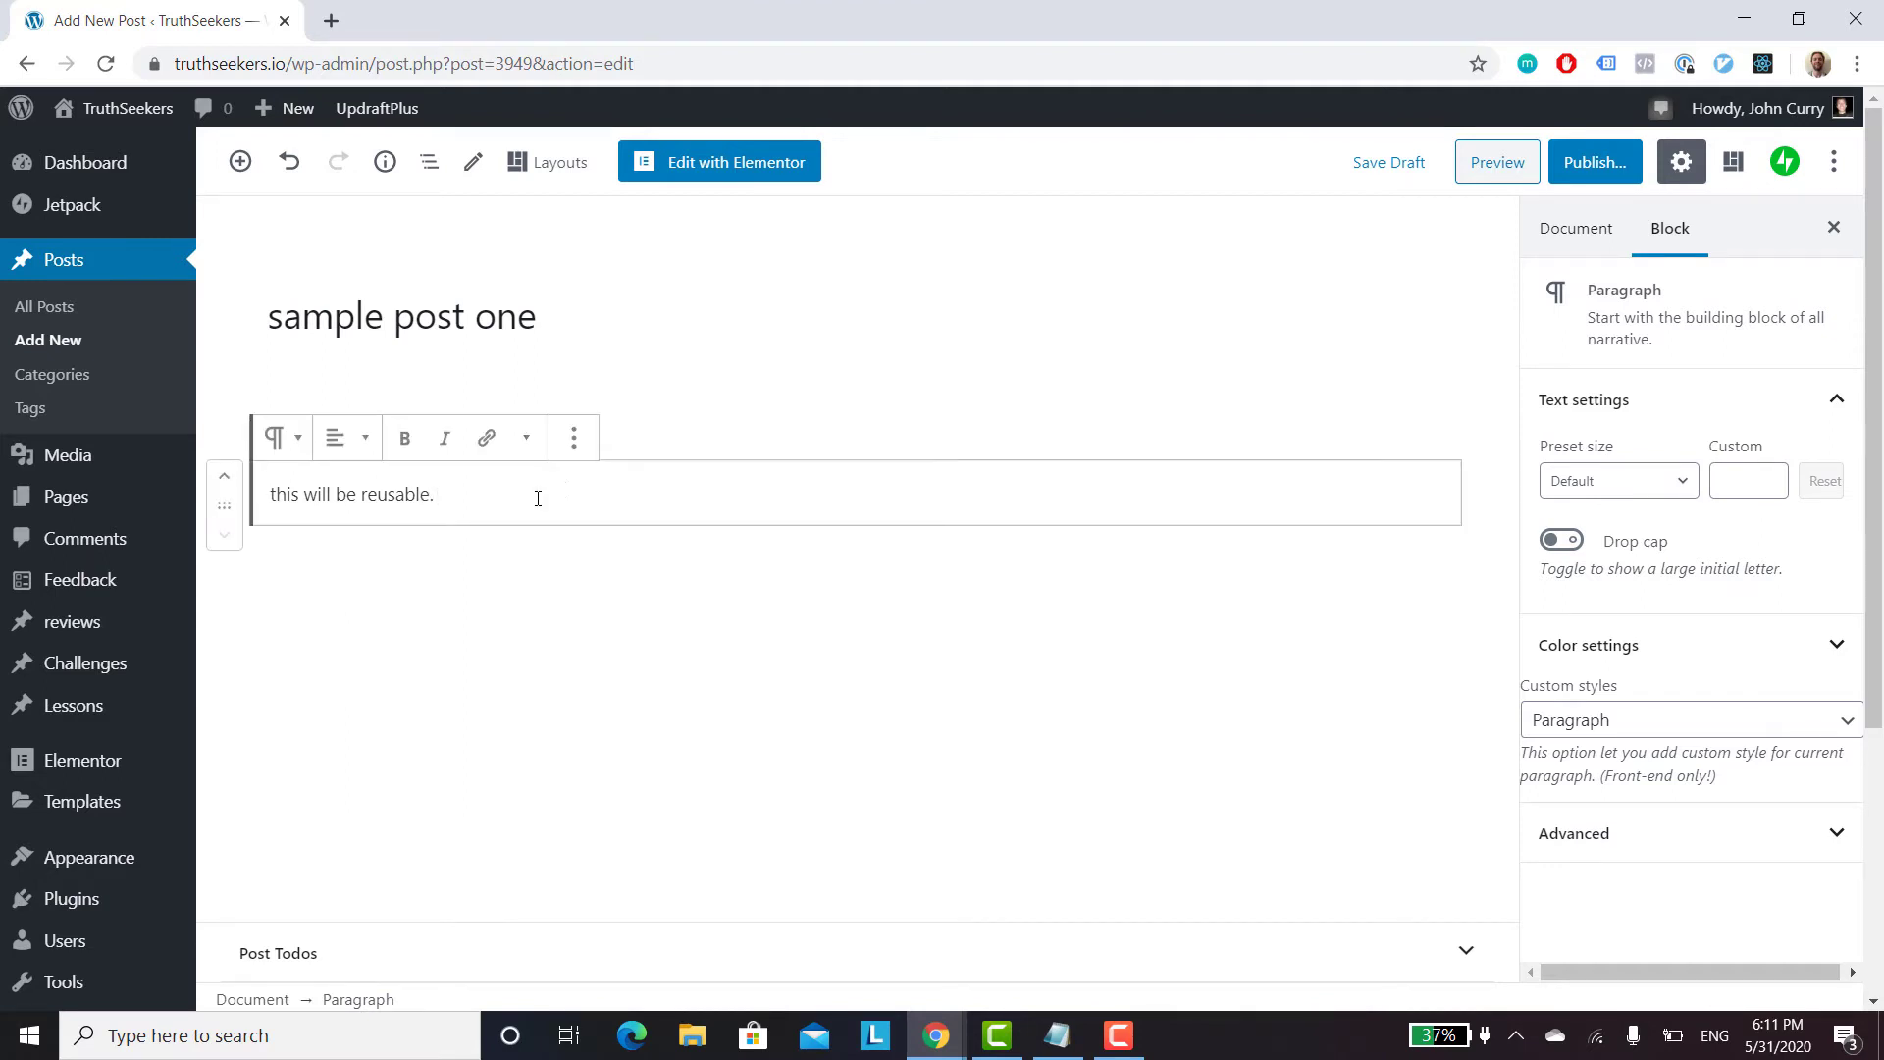
Step: Convert the "this will be reusable." paragraph into a reusable block named "Reuse 1" and save it
{"action": "left_click", "coordinate": [575, 441]}
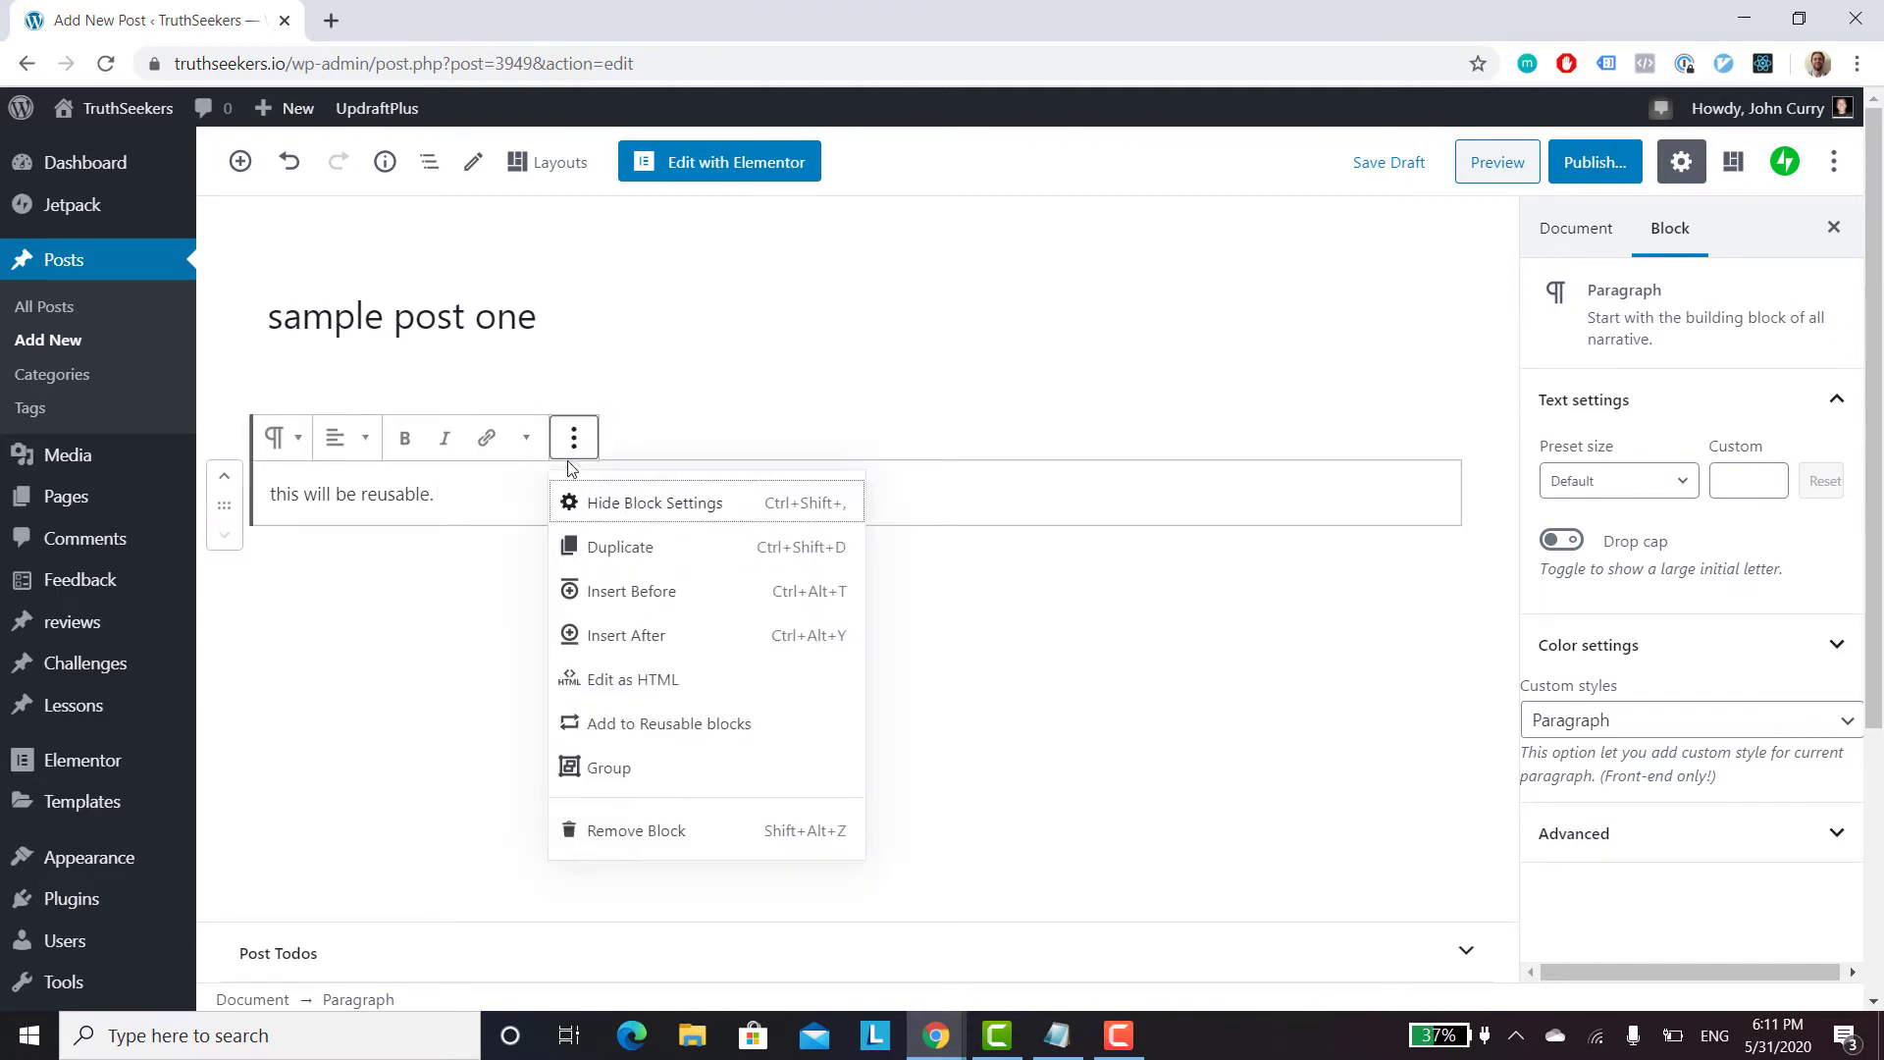
{"action": "left_click", "coordinate": [662, 734]}
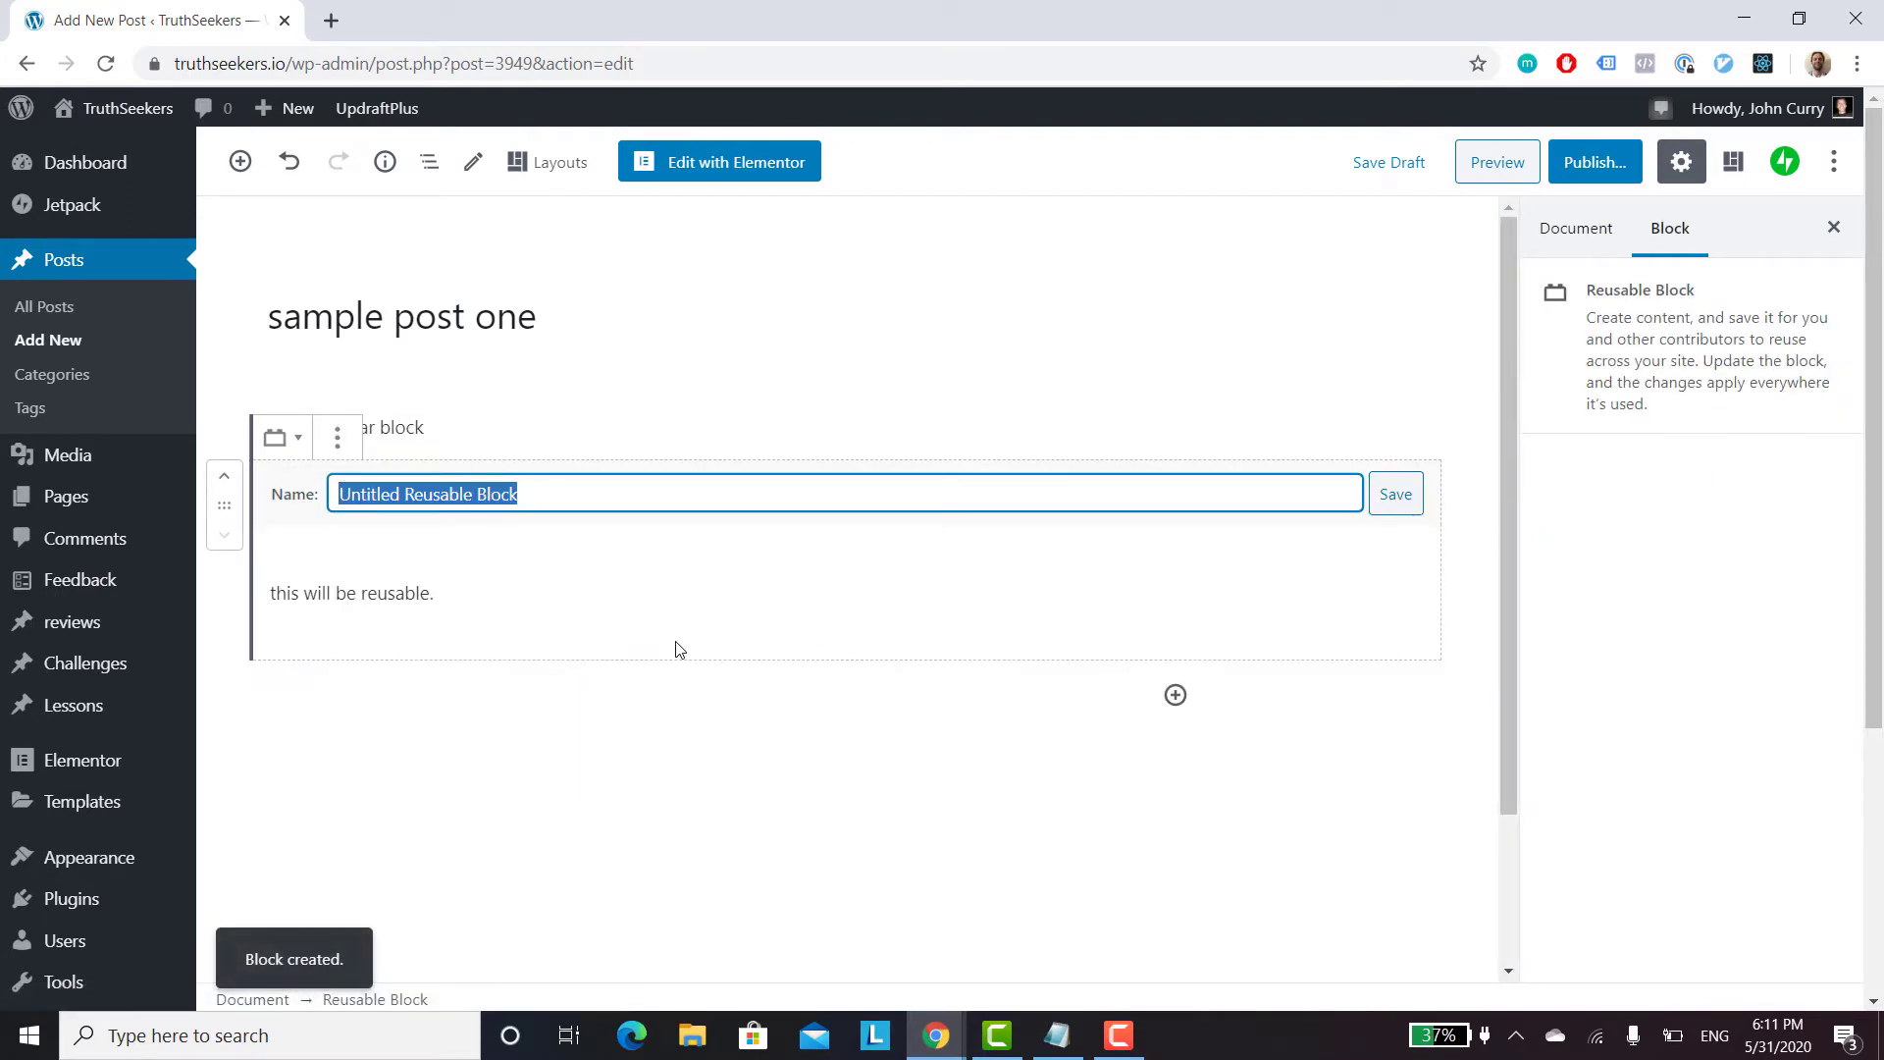
{"action": "type", "text": "Reuse"}
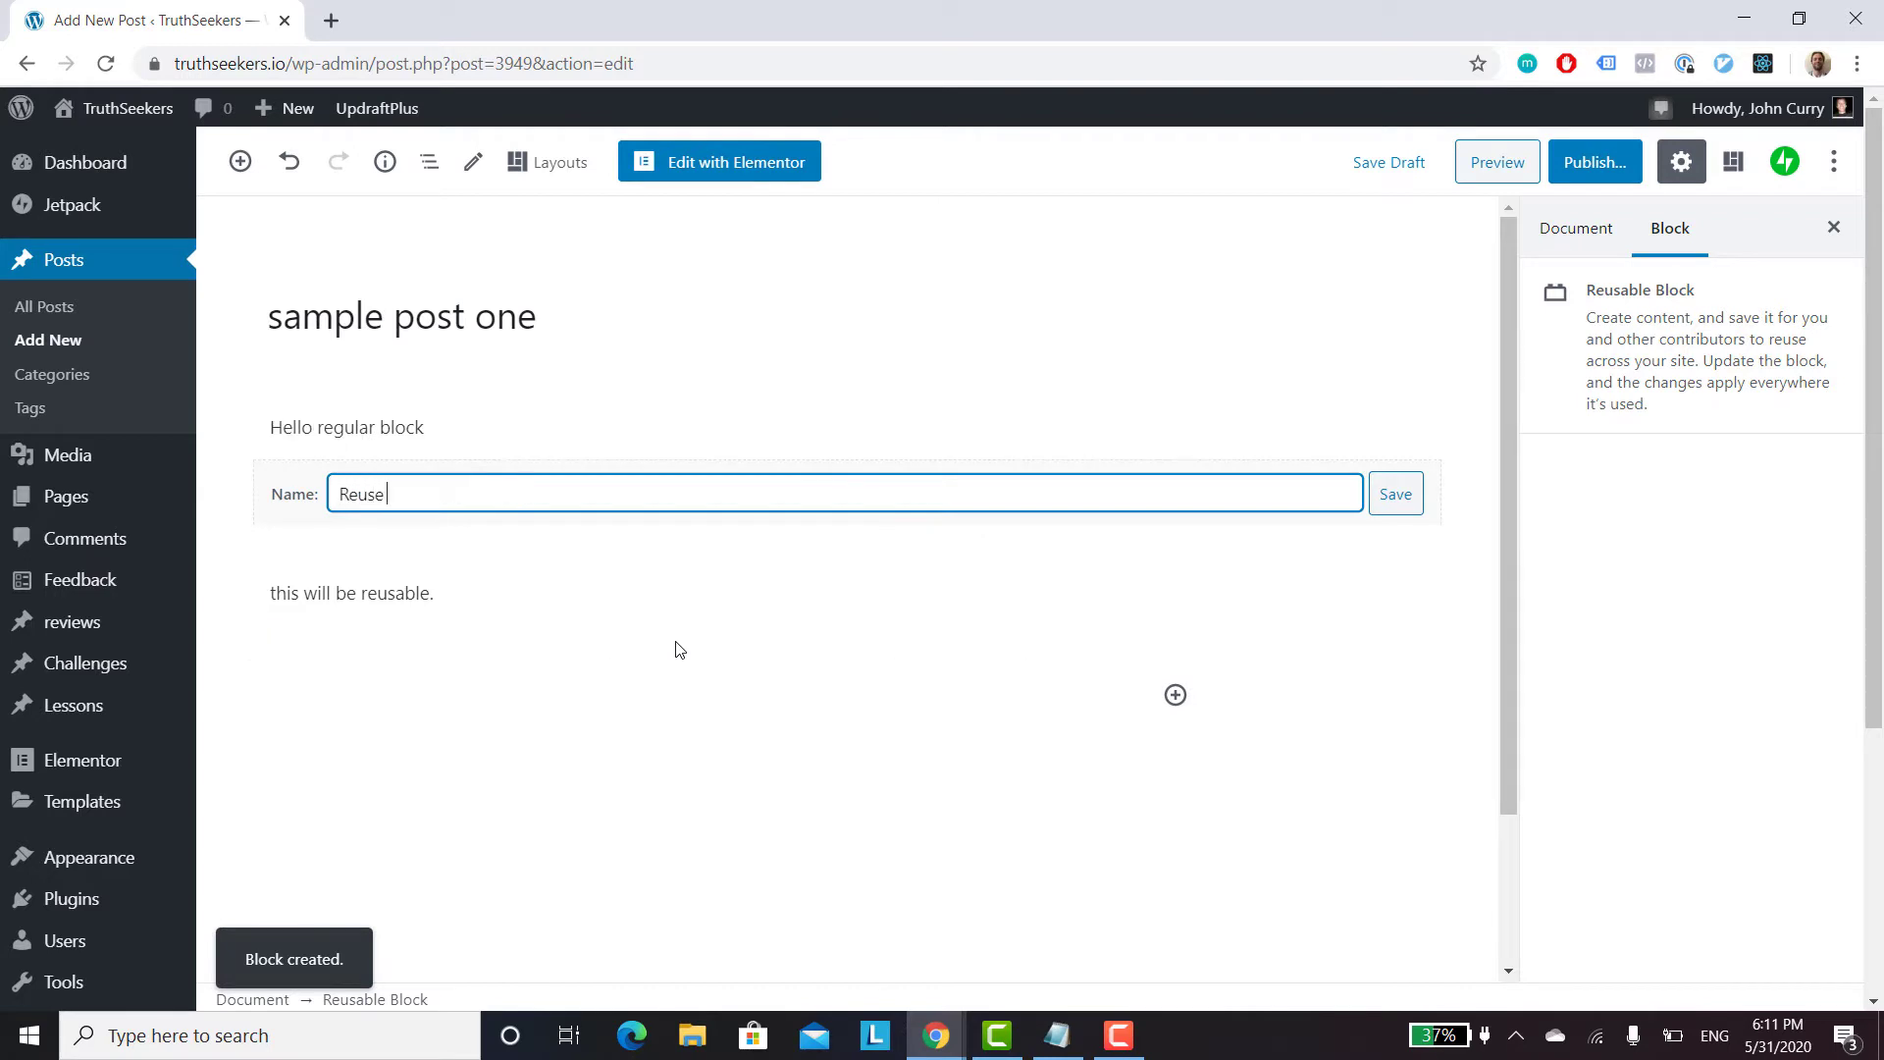
{"action": "type", "text": " 1"}
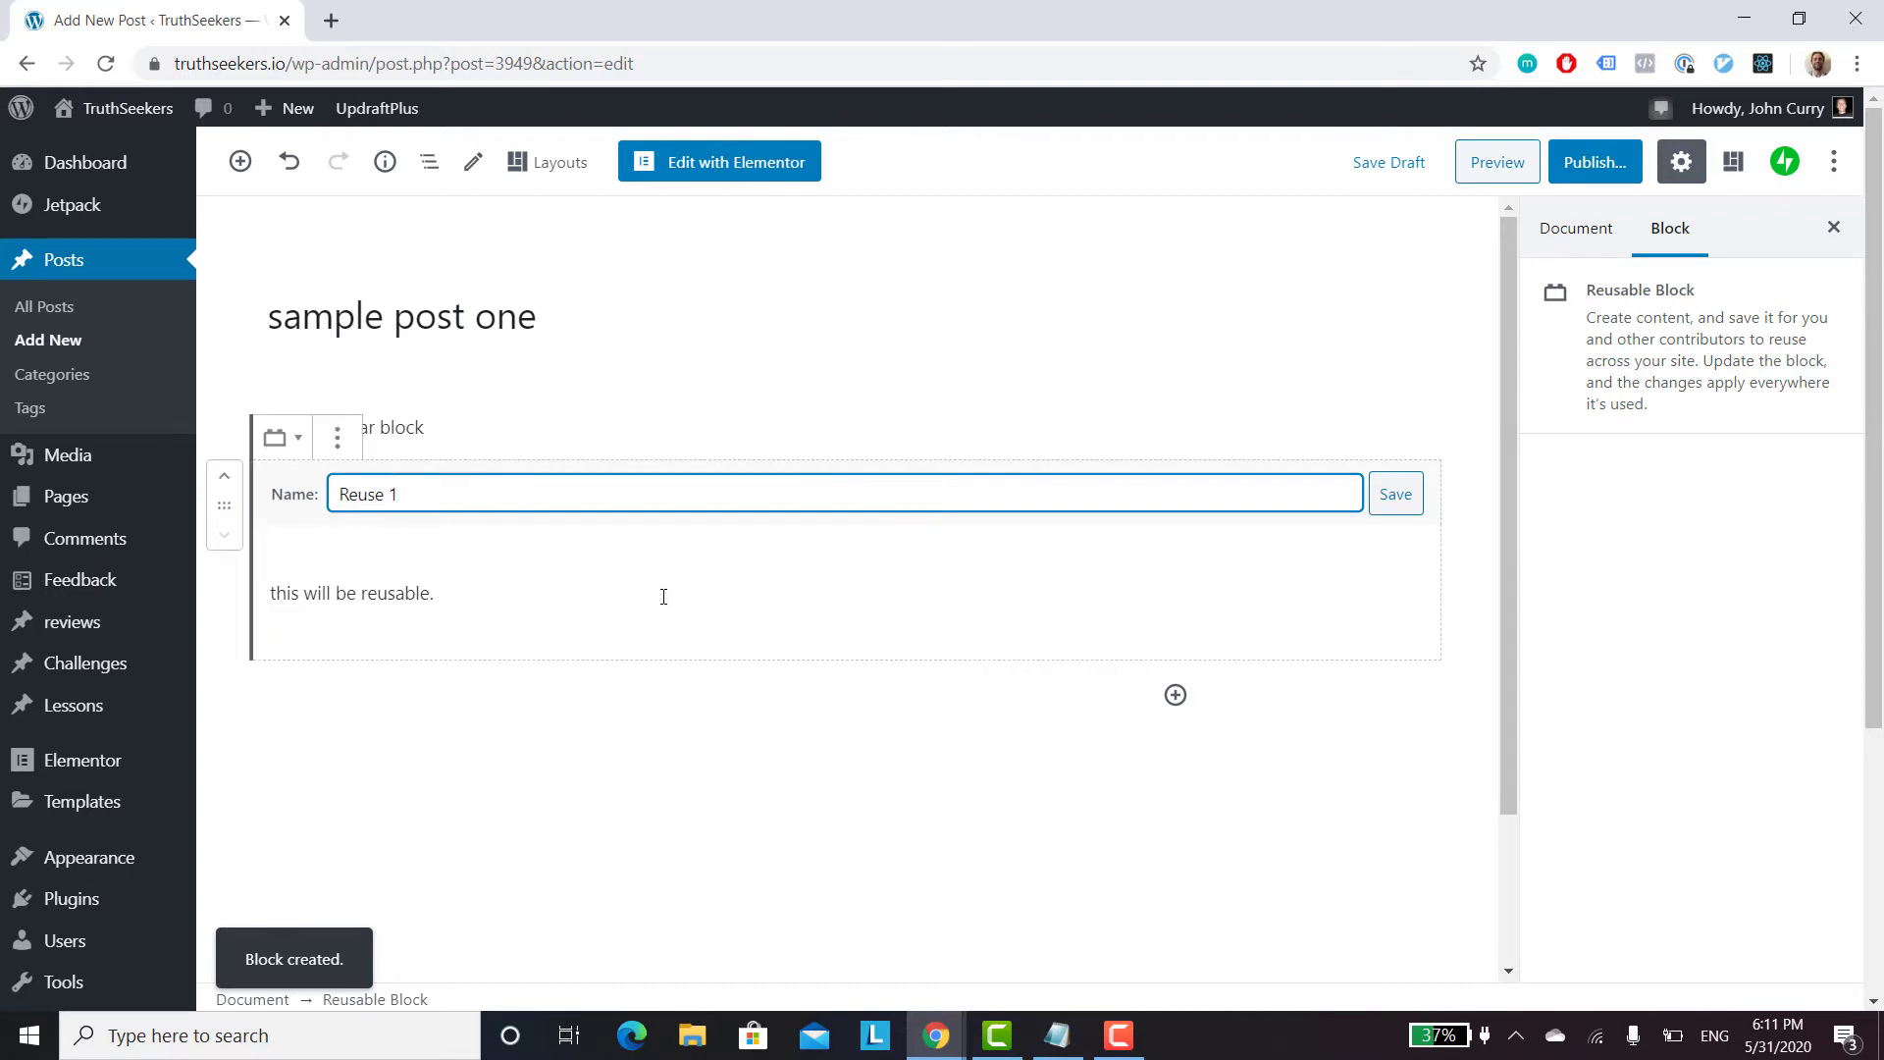
{"action": "left_click", "coordinate": [550, 618]}
{"action": "left_click", "coordinate": [1397, 492]}
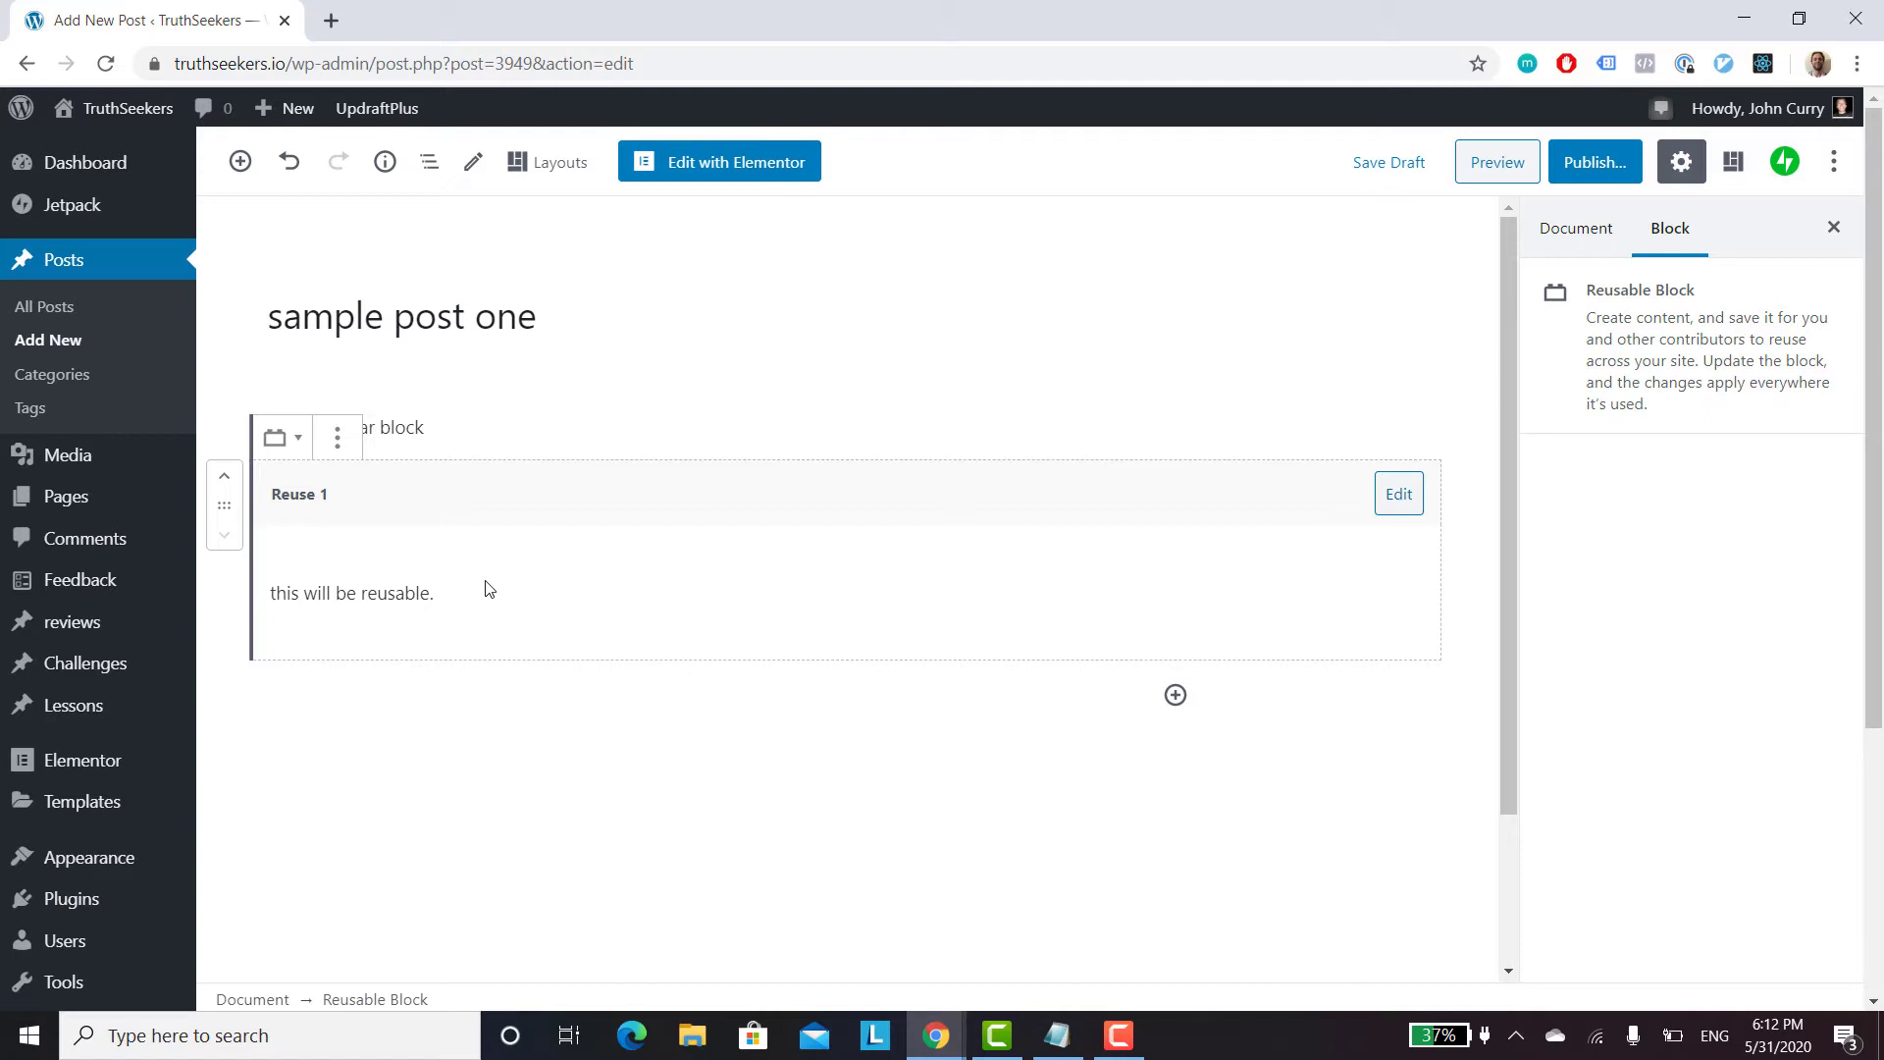
Step: Edit the Reuse 1 block to add a second paragraph reading "second paragraph reusable" and save the block
{"action": "left_click", "coordinate": [1399, 510]}
{"action": "left_click", "coordinate": [1071, 584]}
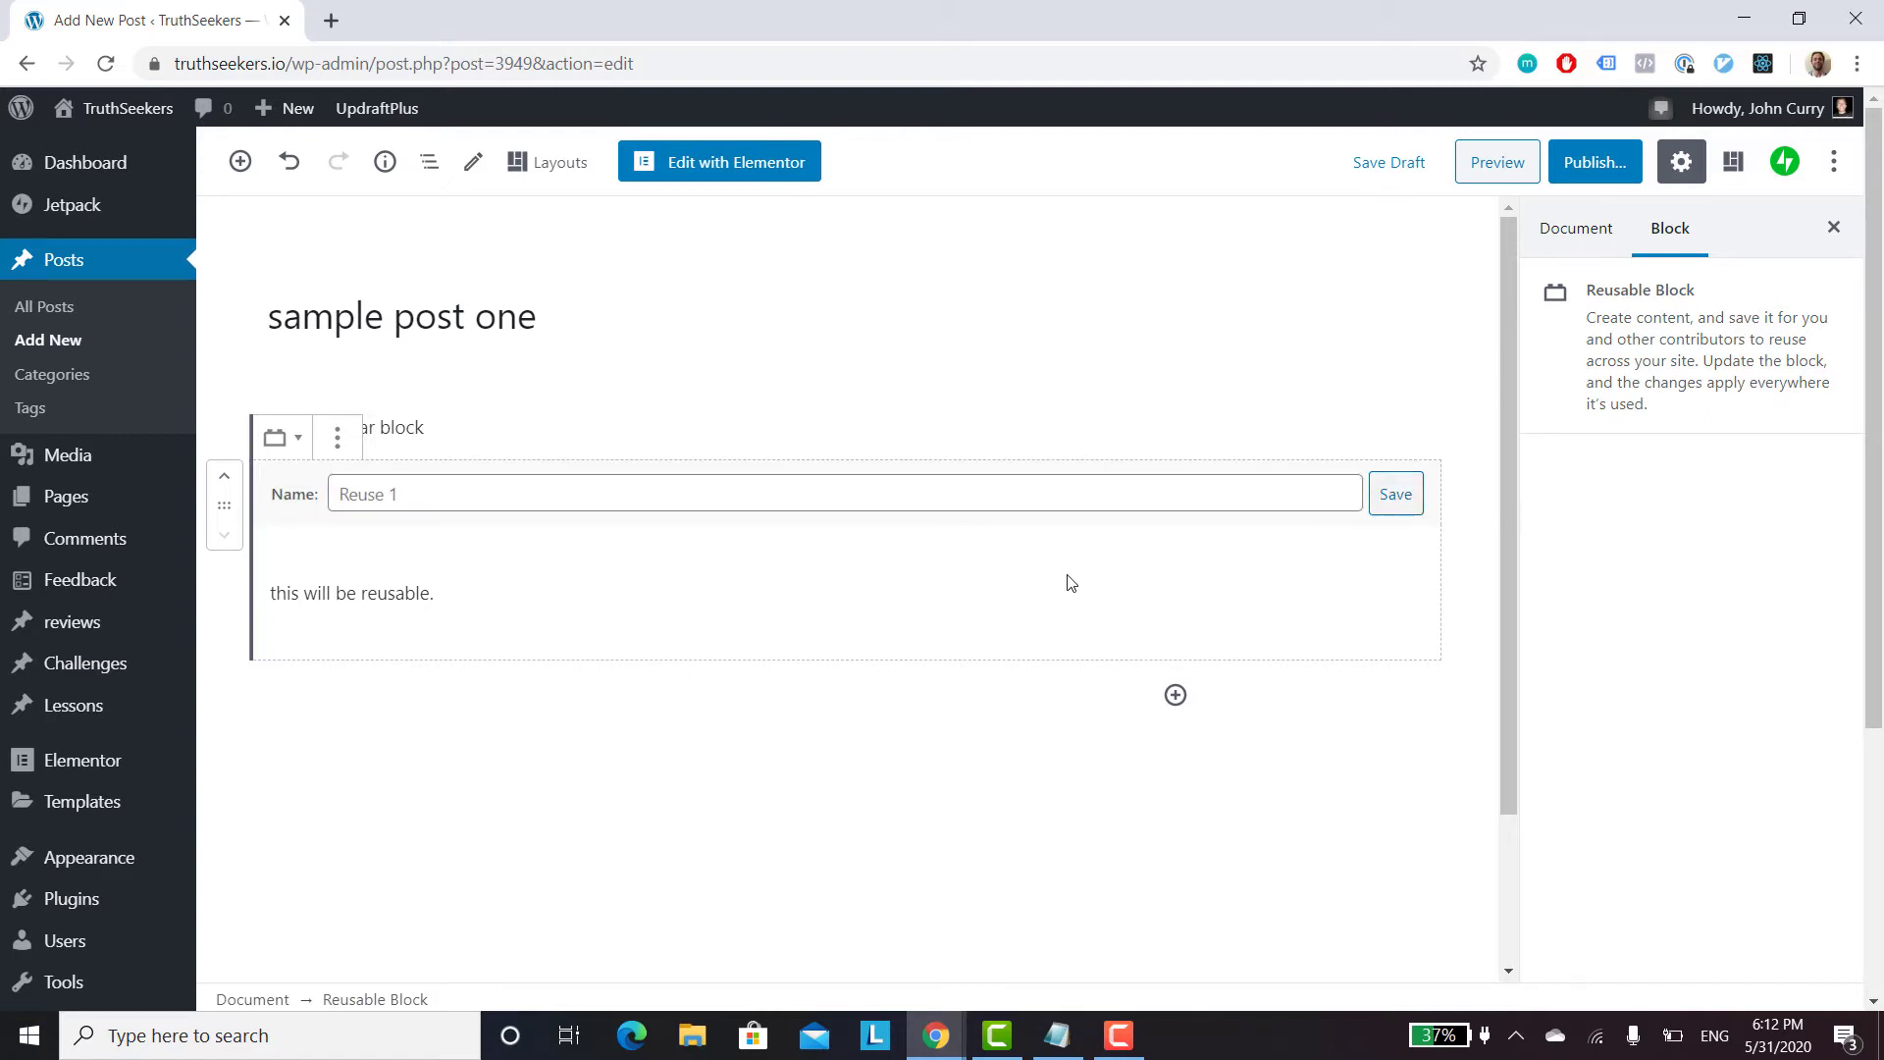
{"action": "left_click", "coordinate": [975, 586]}
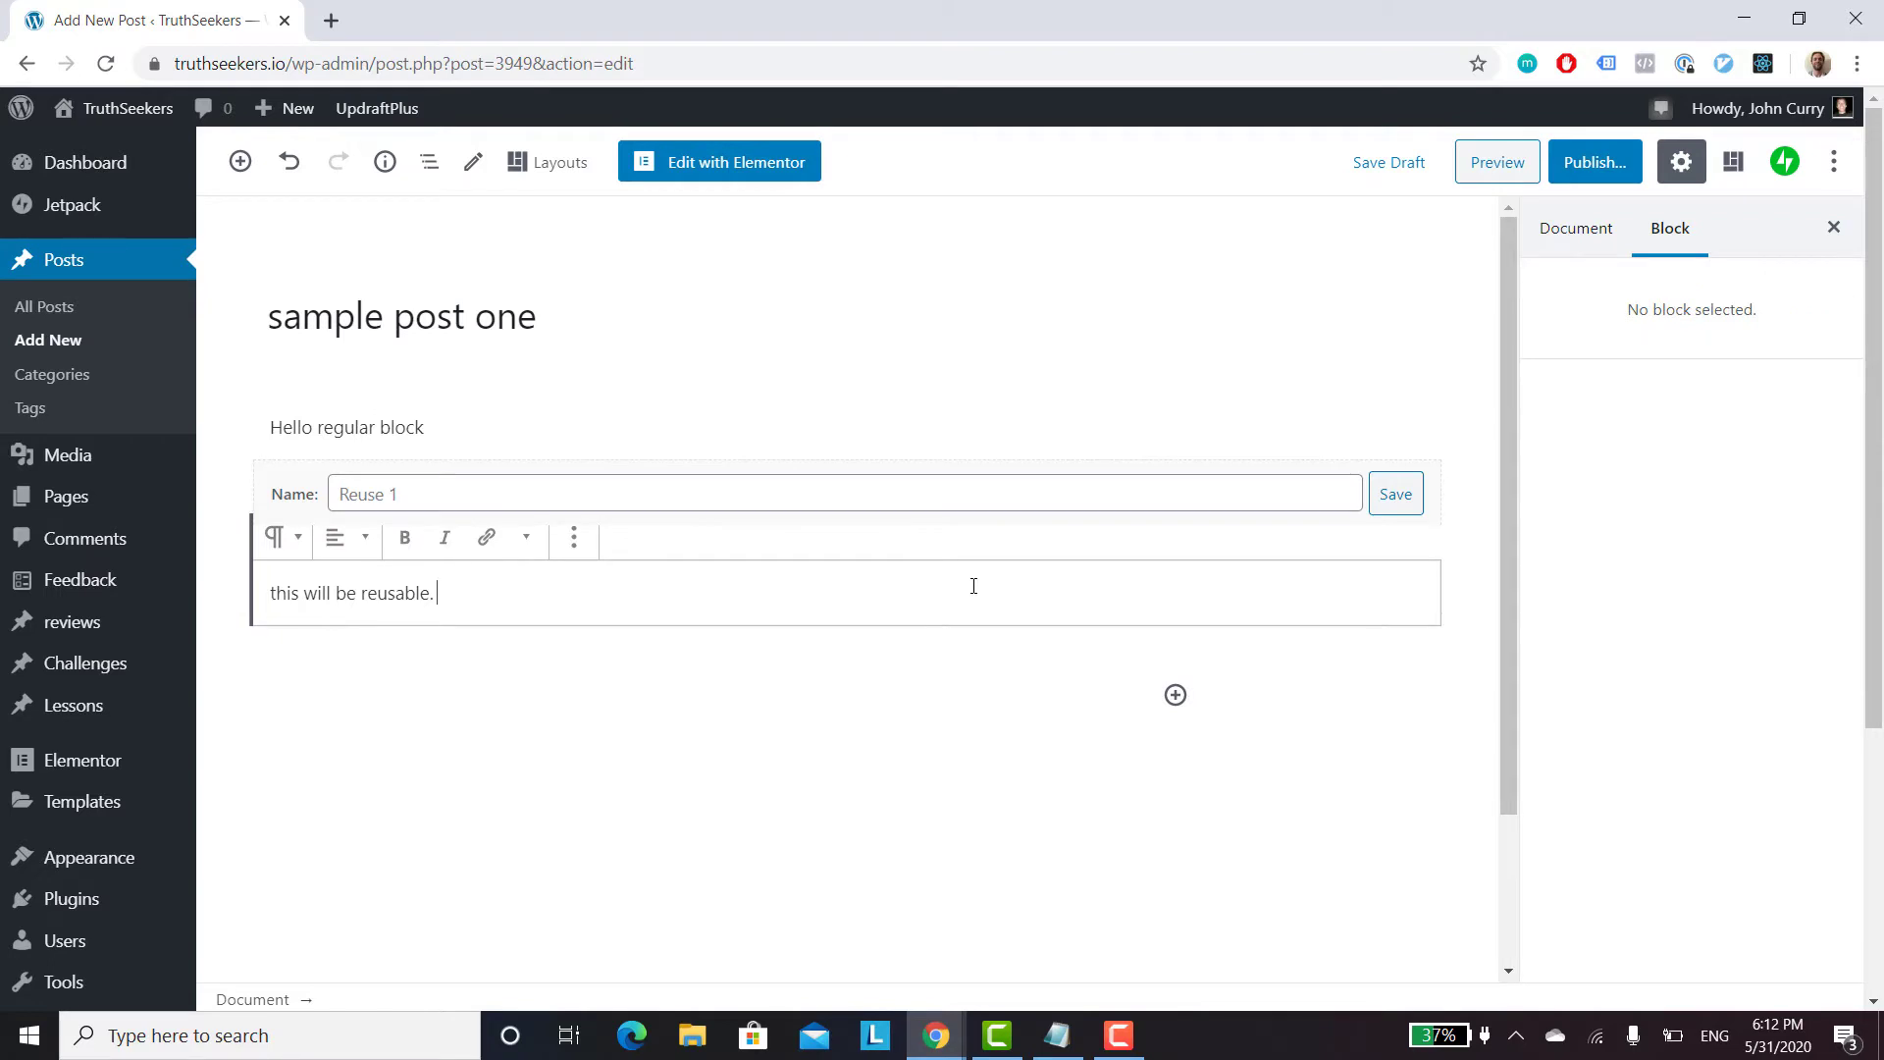
{"action": "key", "text": "Return"}
{"action": "left_click", "coordinate": [1397, 660]}
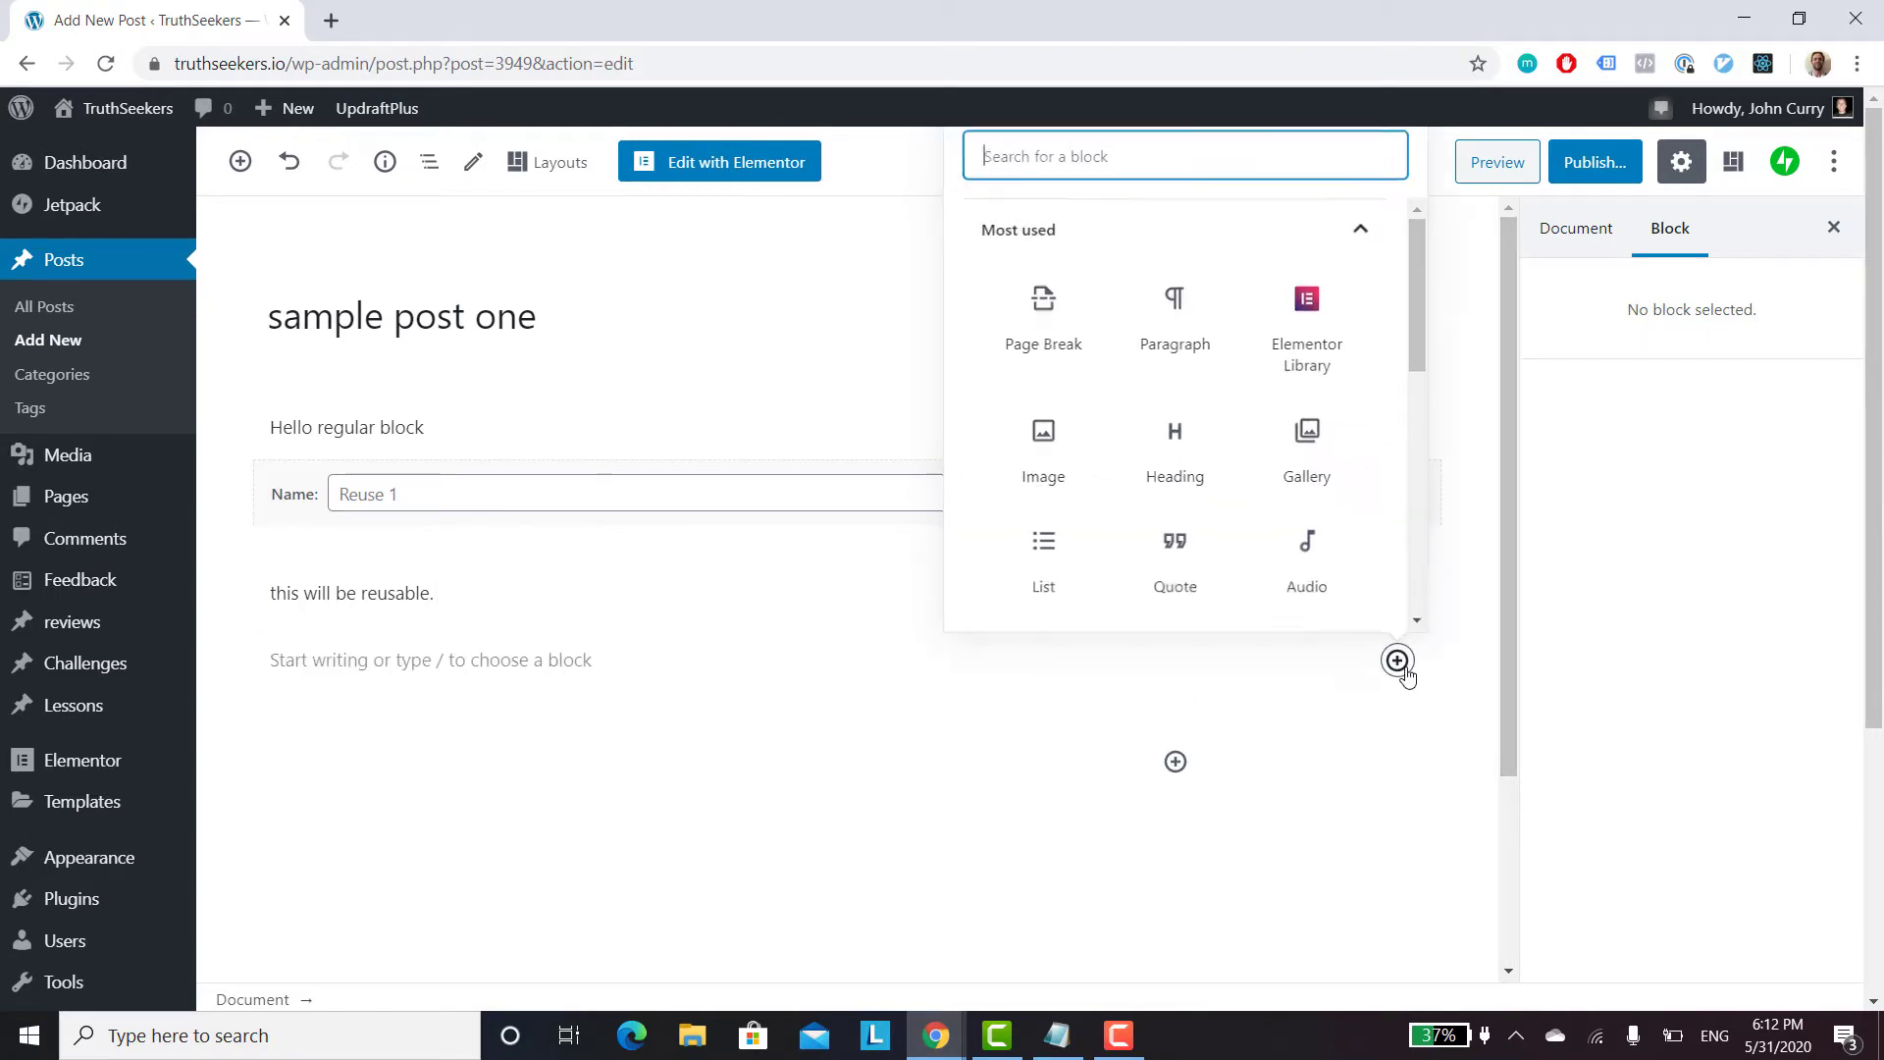
{"action": "left_click", "coordinate": [1164, 326]}
{"action": "type", "text": "se"}
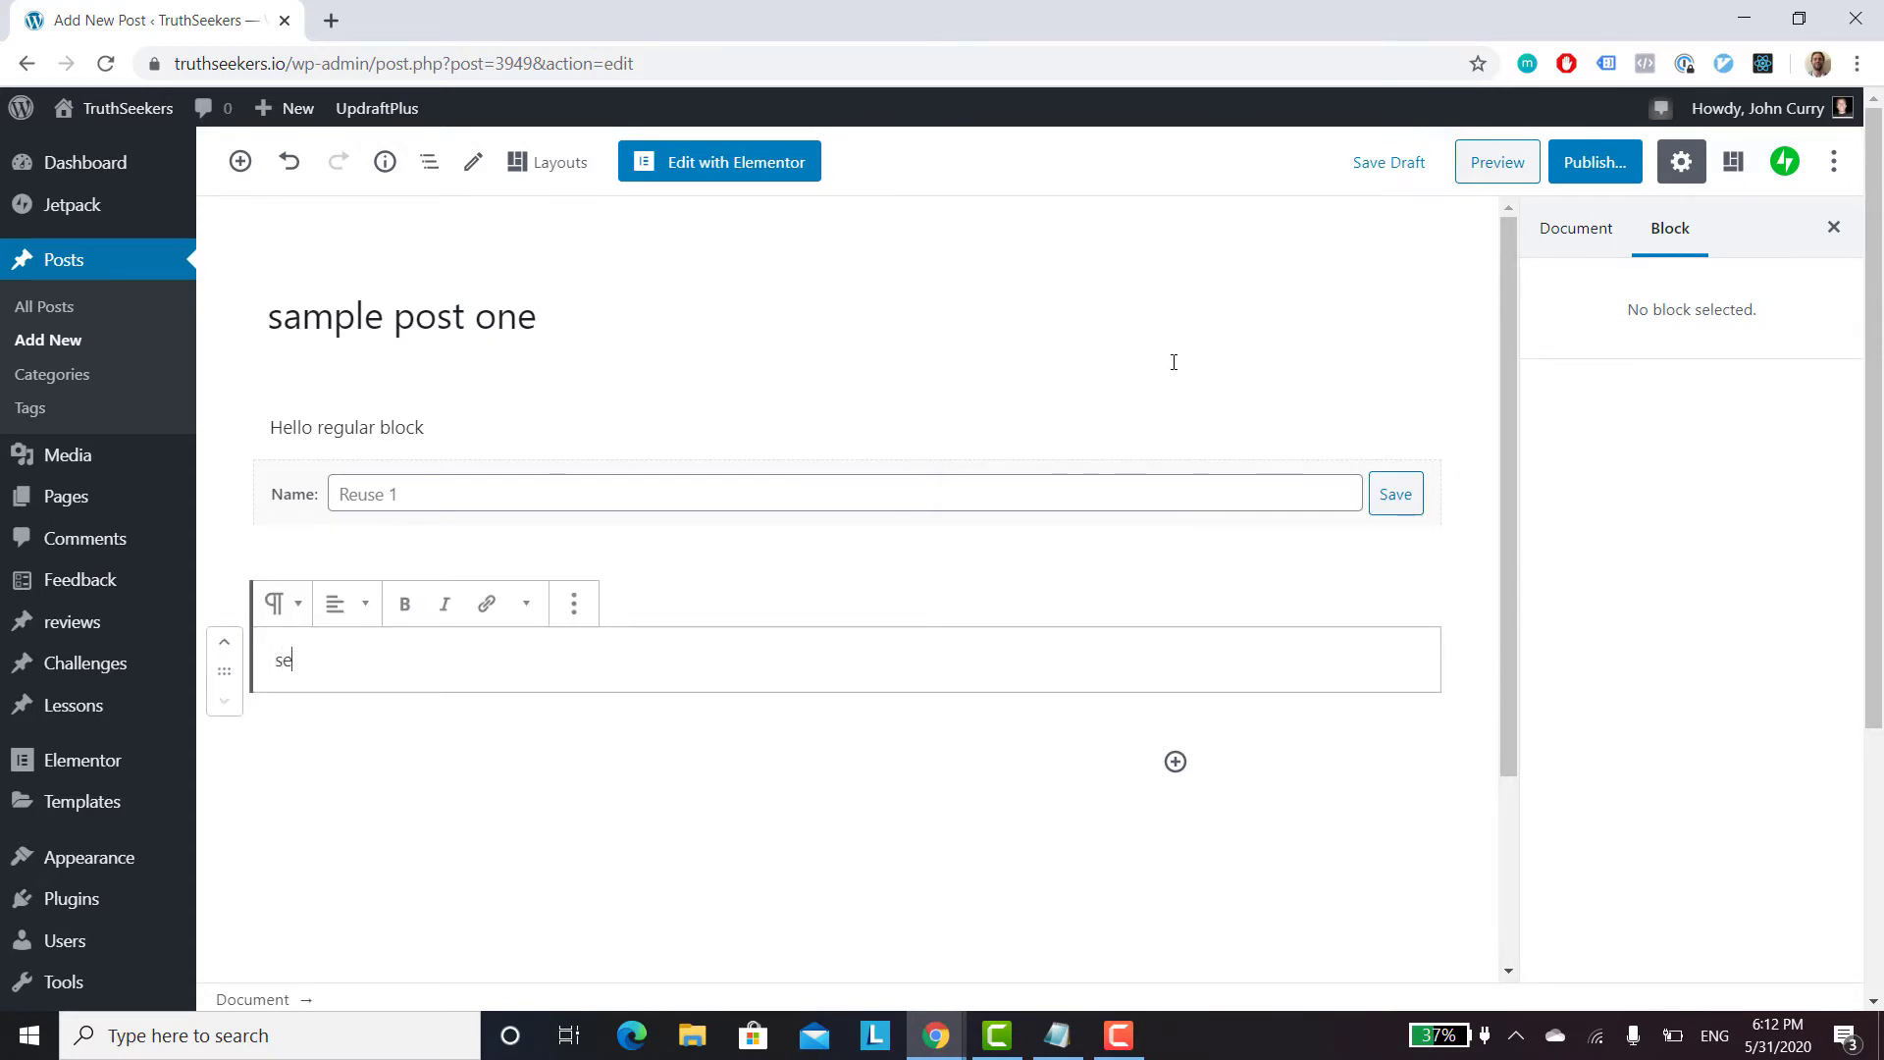
{"action": "type", "text": "cond paragraph reusable"}
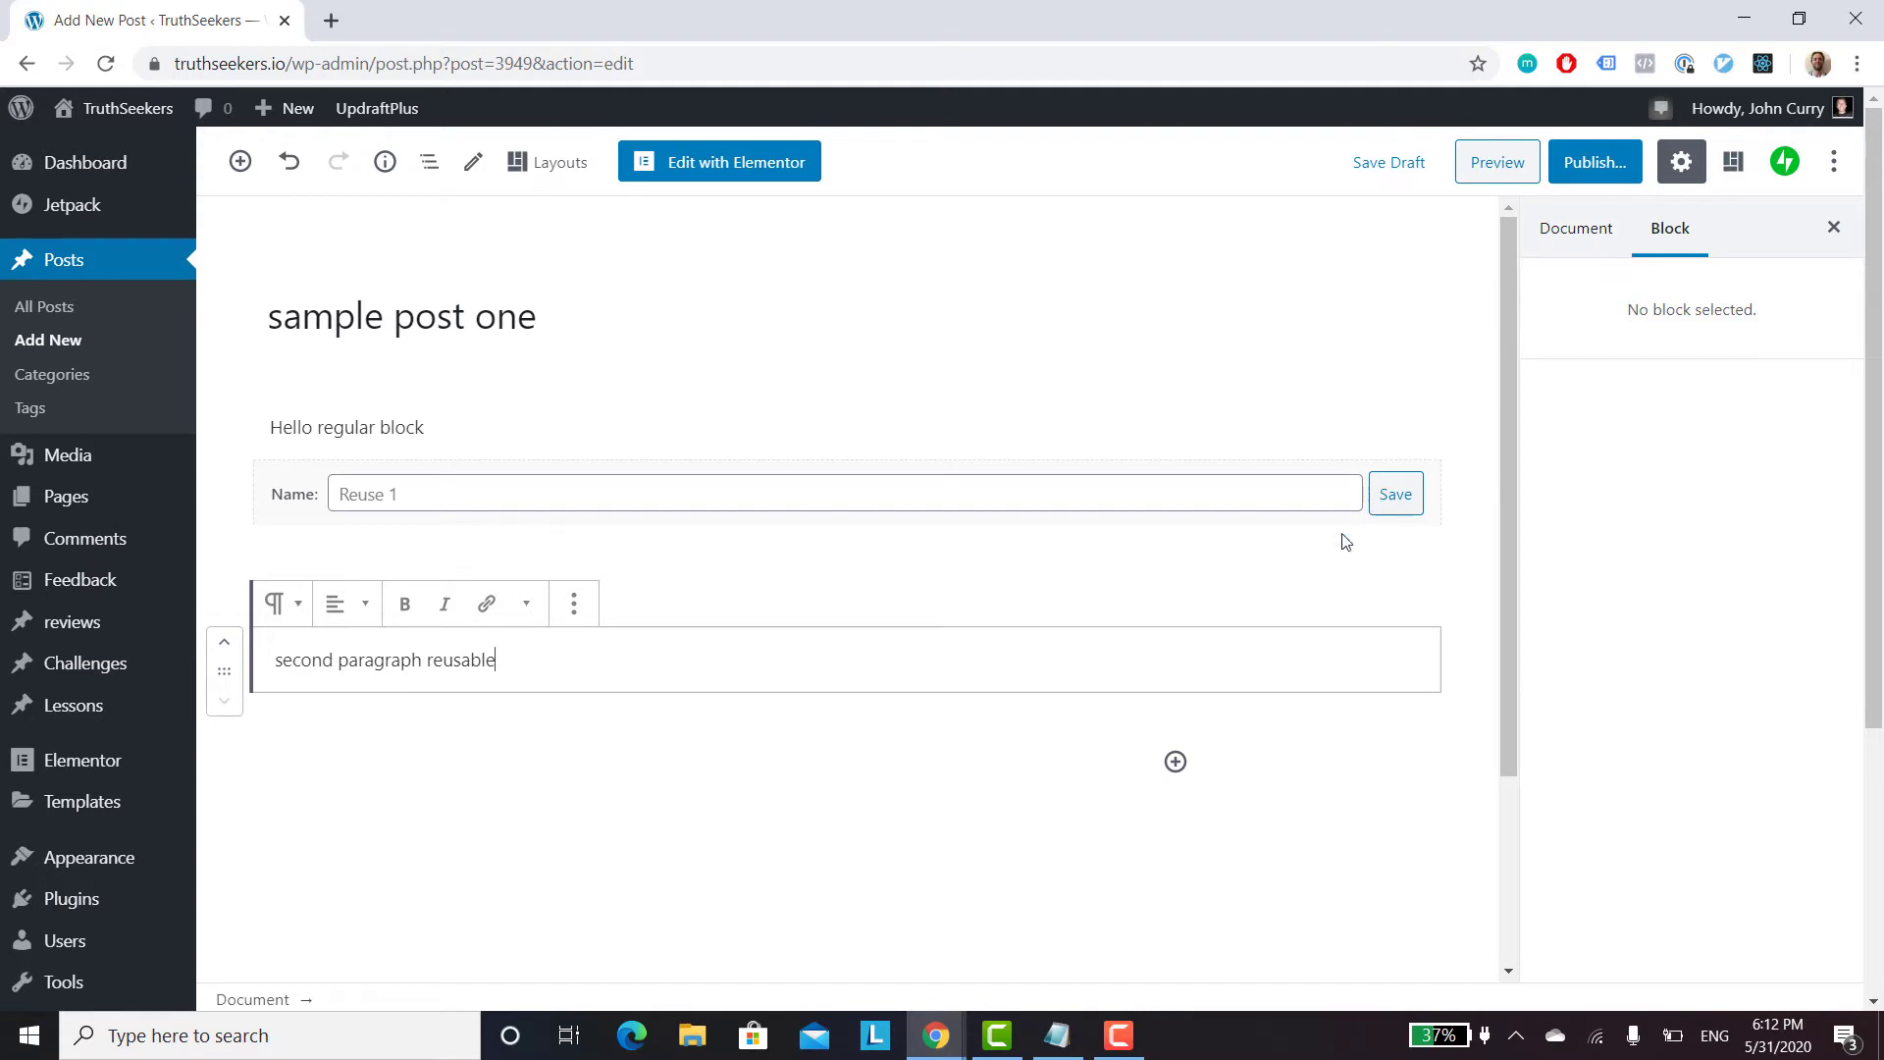
{"action": "left_click", "coordinate": [1401, 508]}
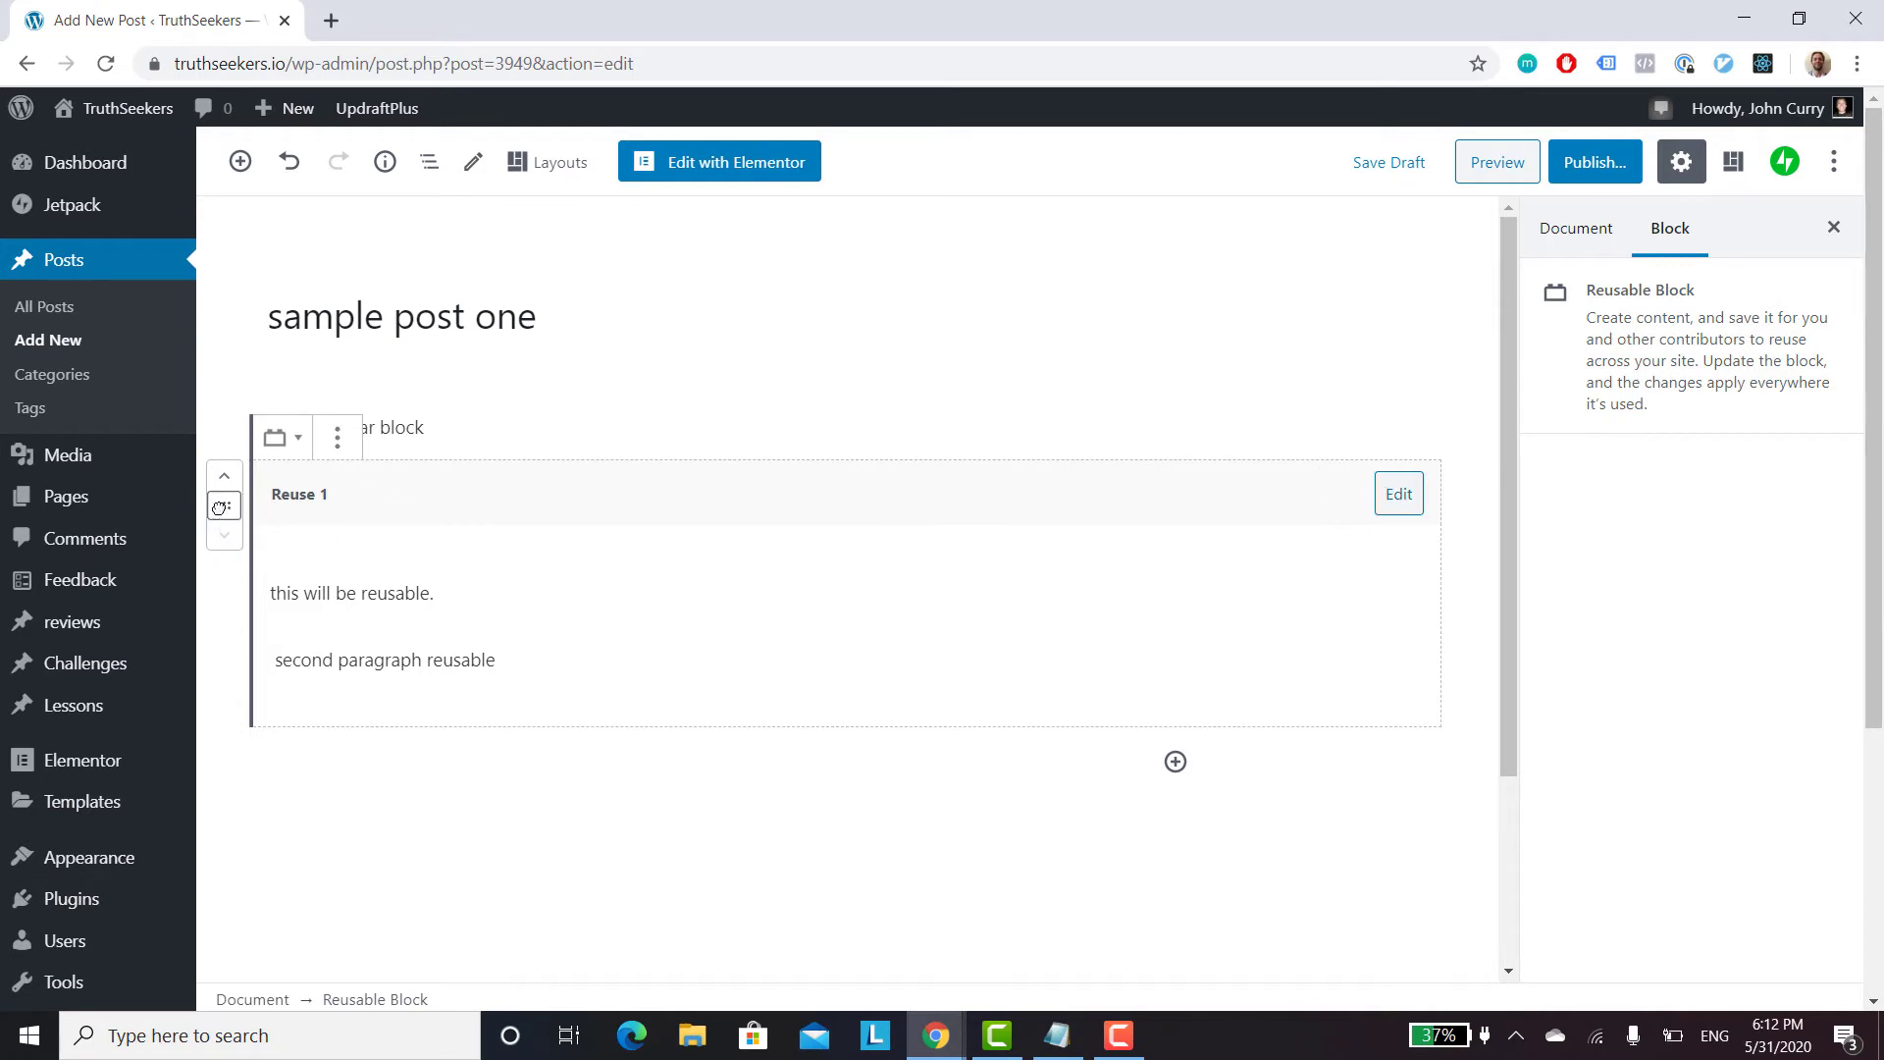
Step: Insert another copy of the Reuse 1 block below the first one and save the post as a draft
{"action": "left_click_drag", "start_coordinate": [225, 505], "coordinate": [230, 502]}
{"action": "scroll", "coordinate": [806, 687], "scroll_direction": "down", "scroll_amount": 1}
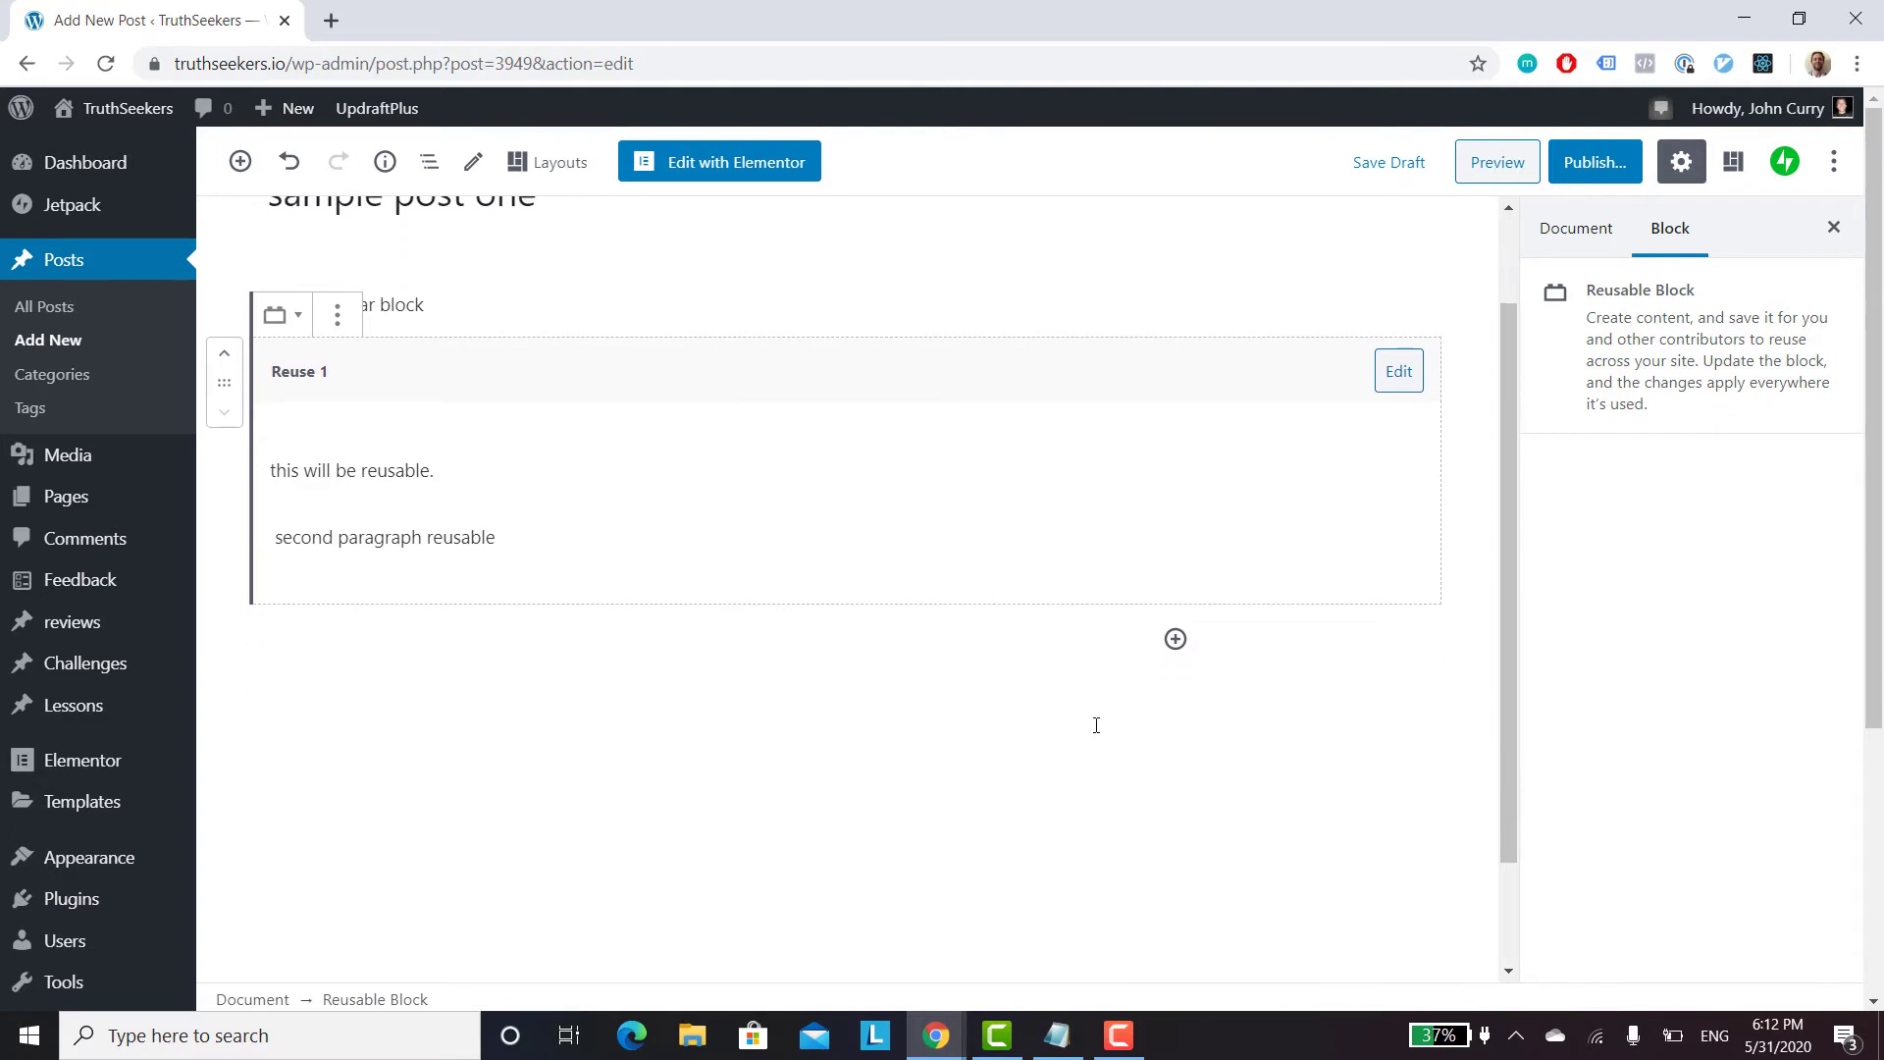
{"action": "left_click", "coordinate": [1176, 639]}
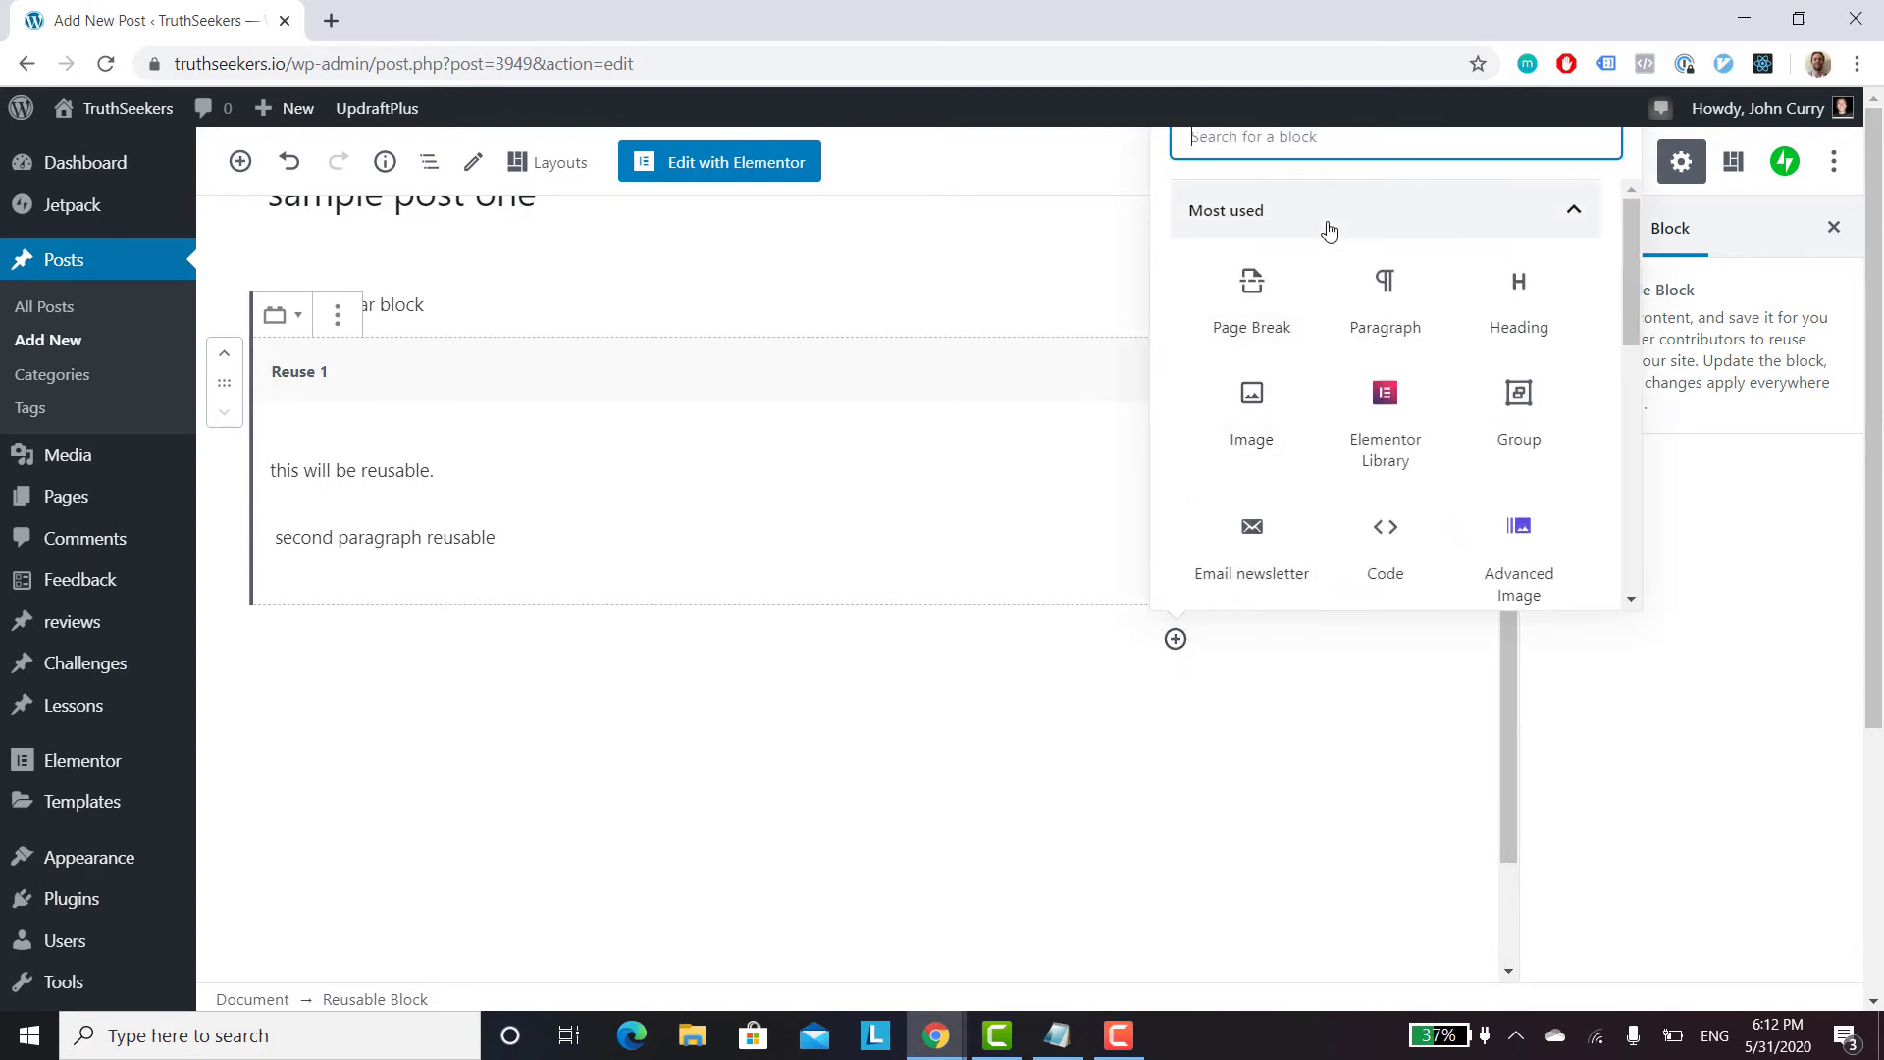
{"action": "type", "text": "reus"}
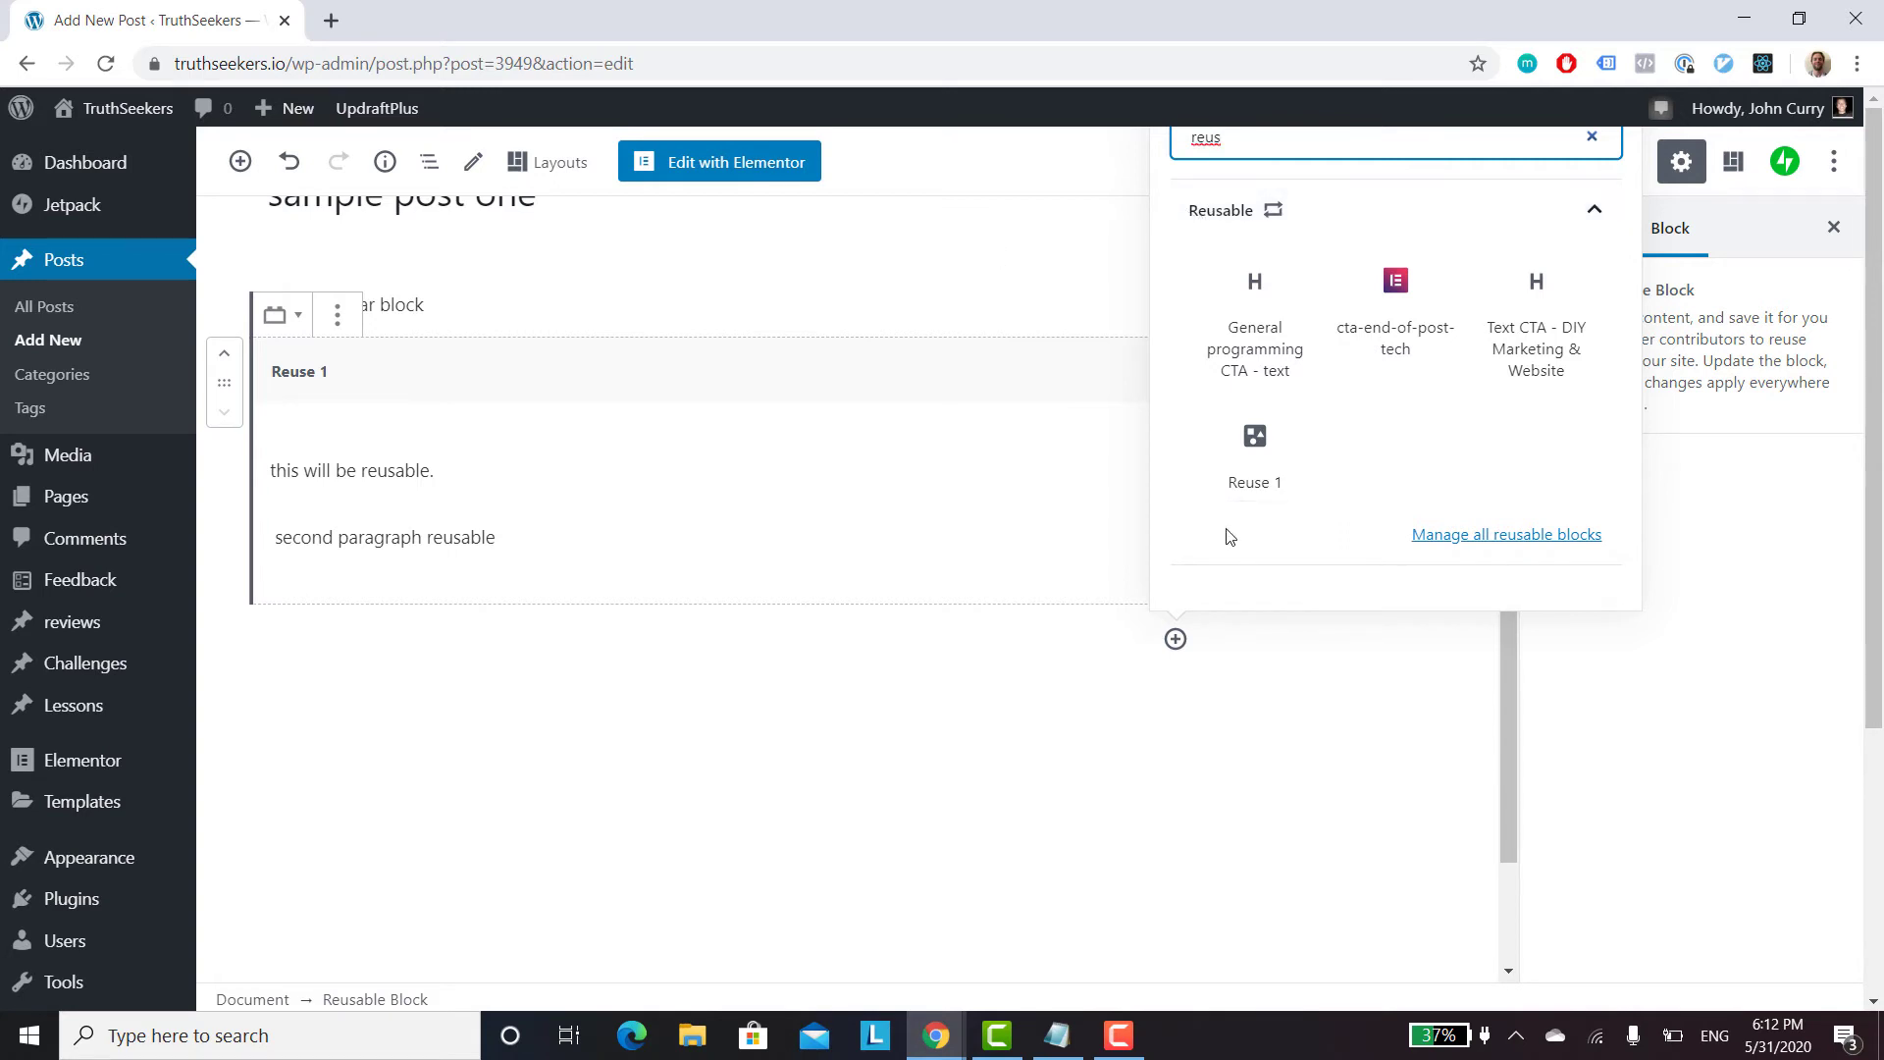
{"action": "left_click", "coordinate": [1256, 438]}
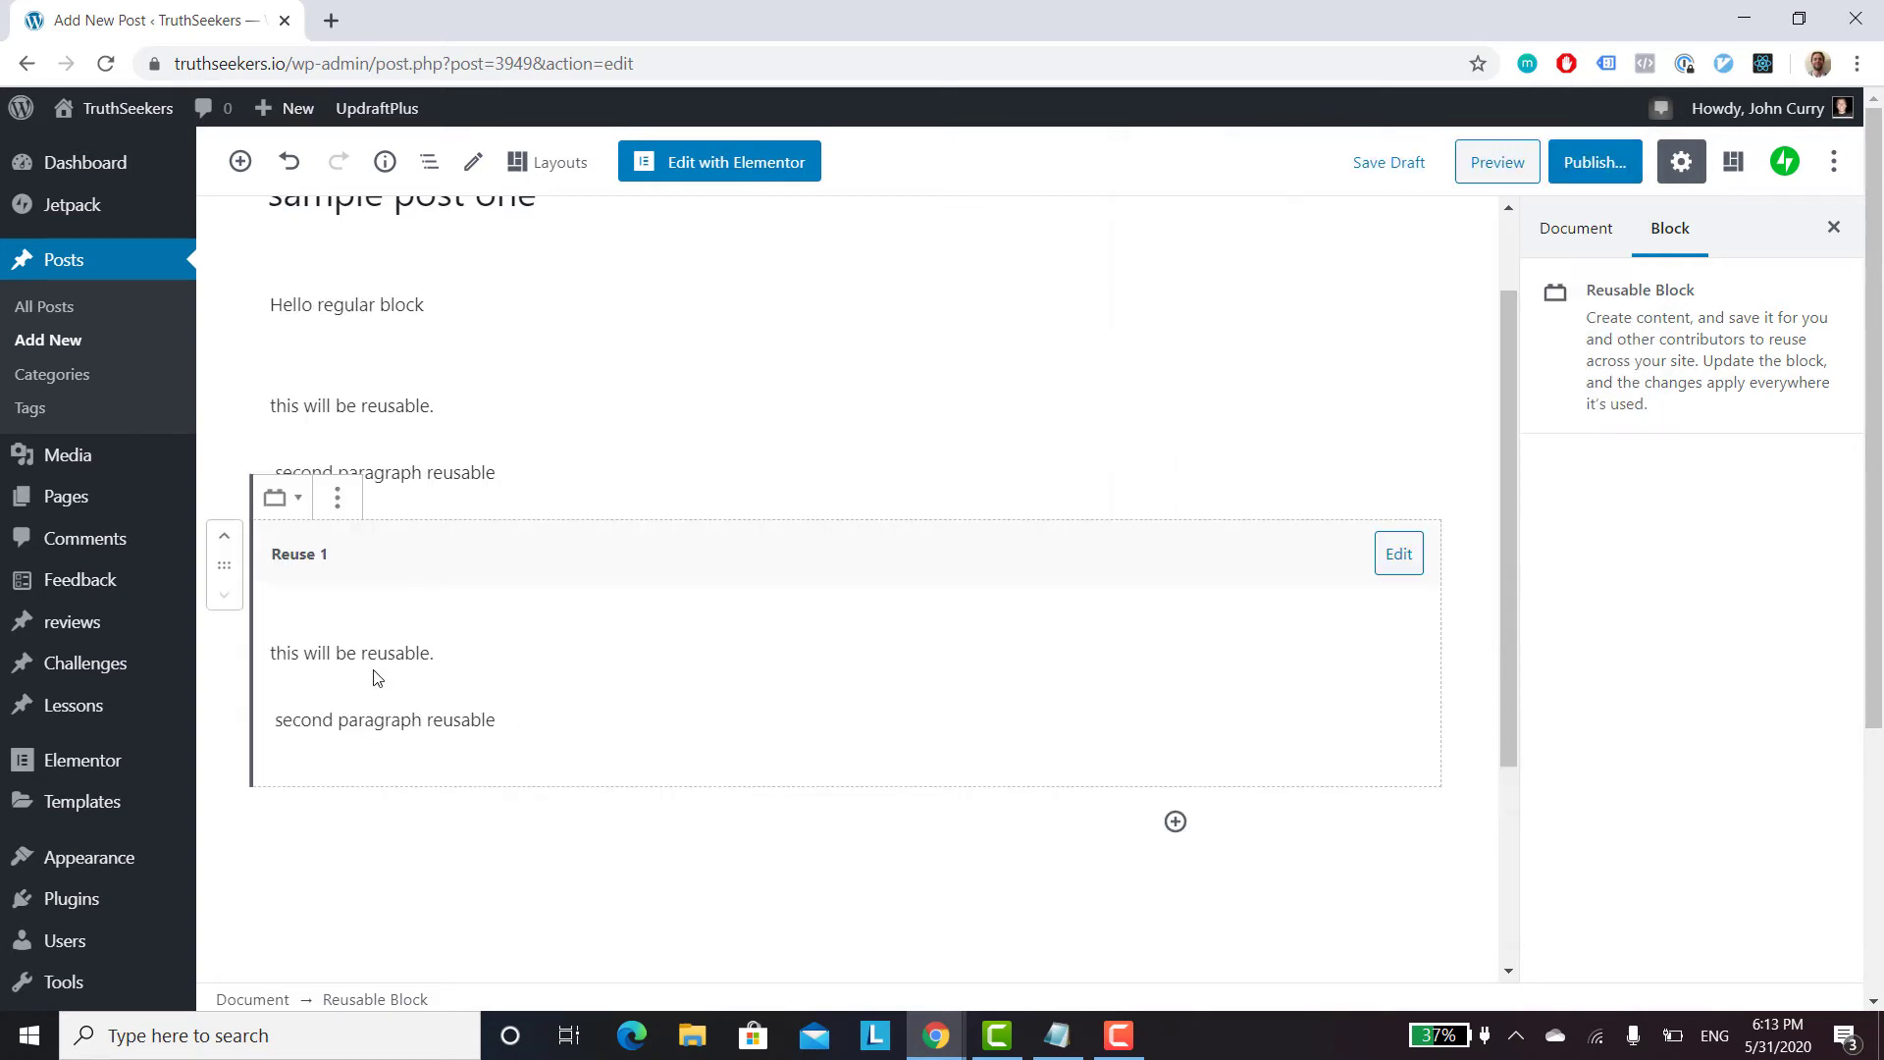
{"action": "scroll", "coordinate": [706, 668], "scroll_direction": "up", "scroll_amount": 2}
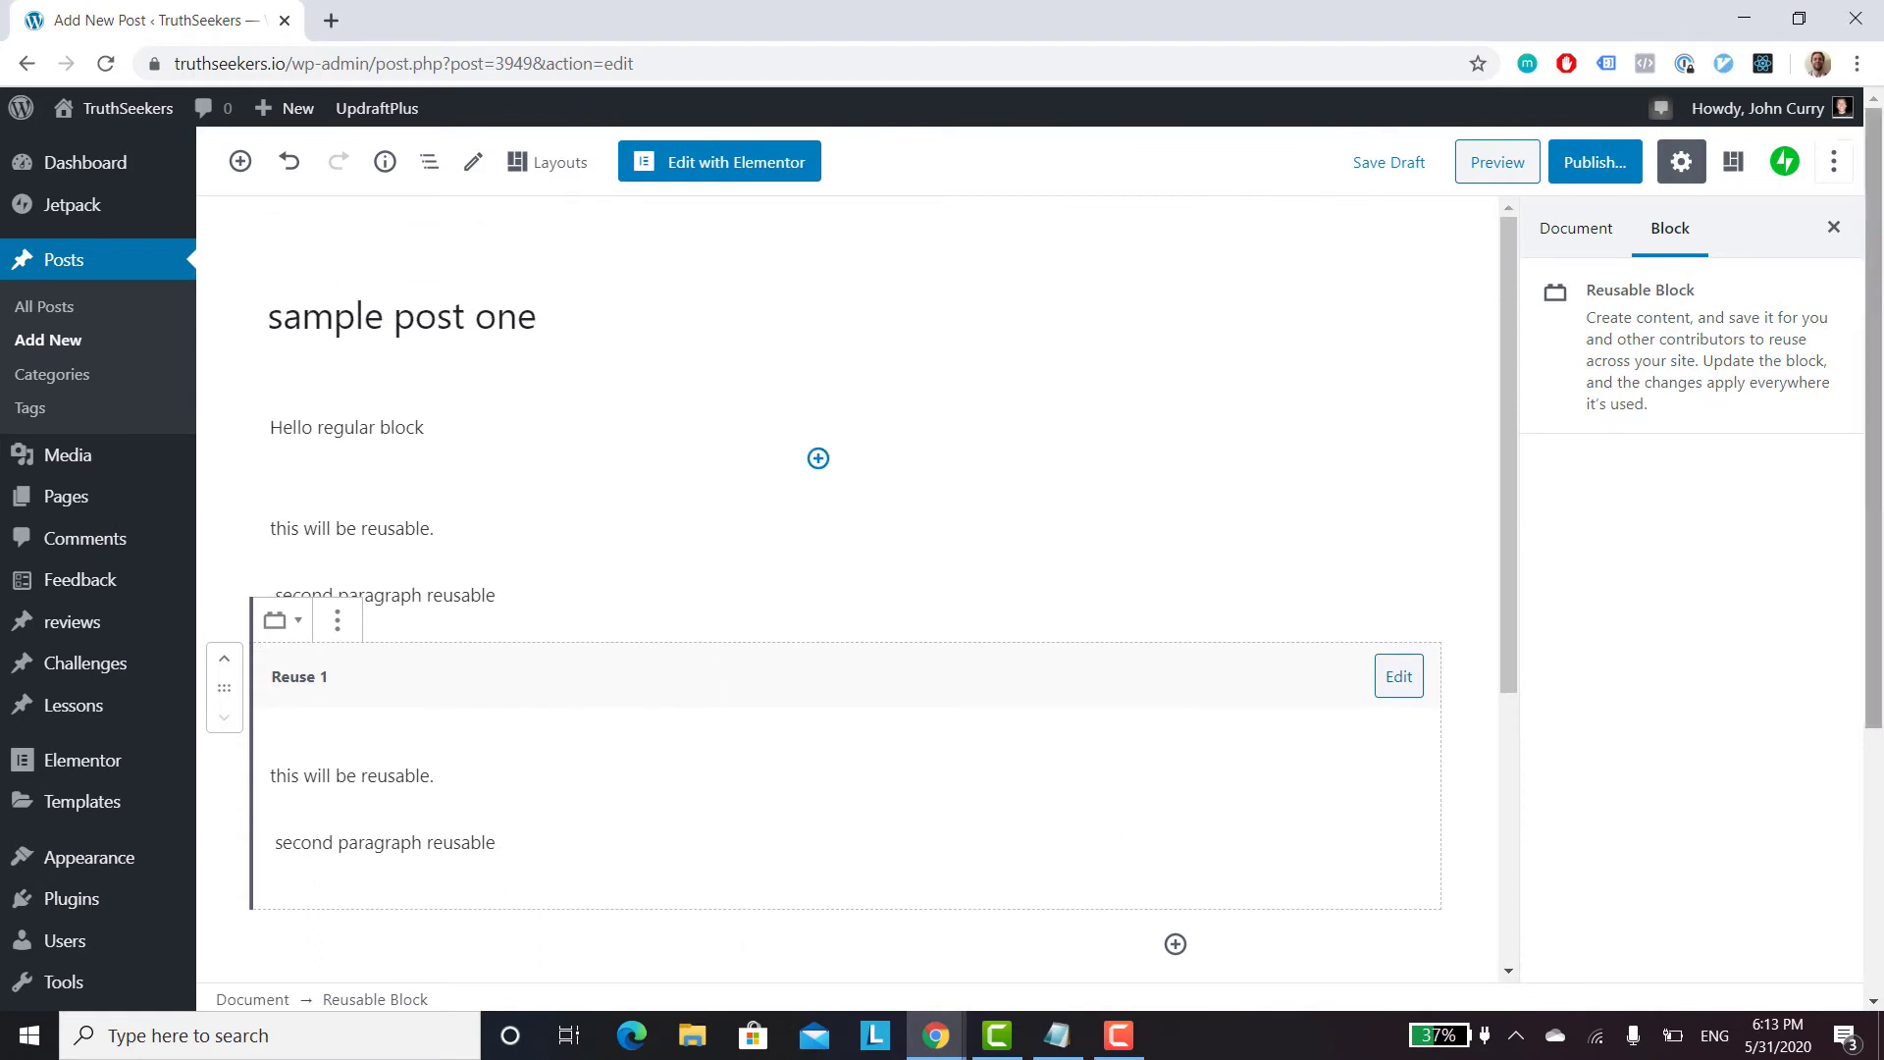
{"action": "left_click", "coordinate": [1400, 175]}
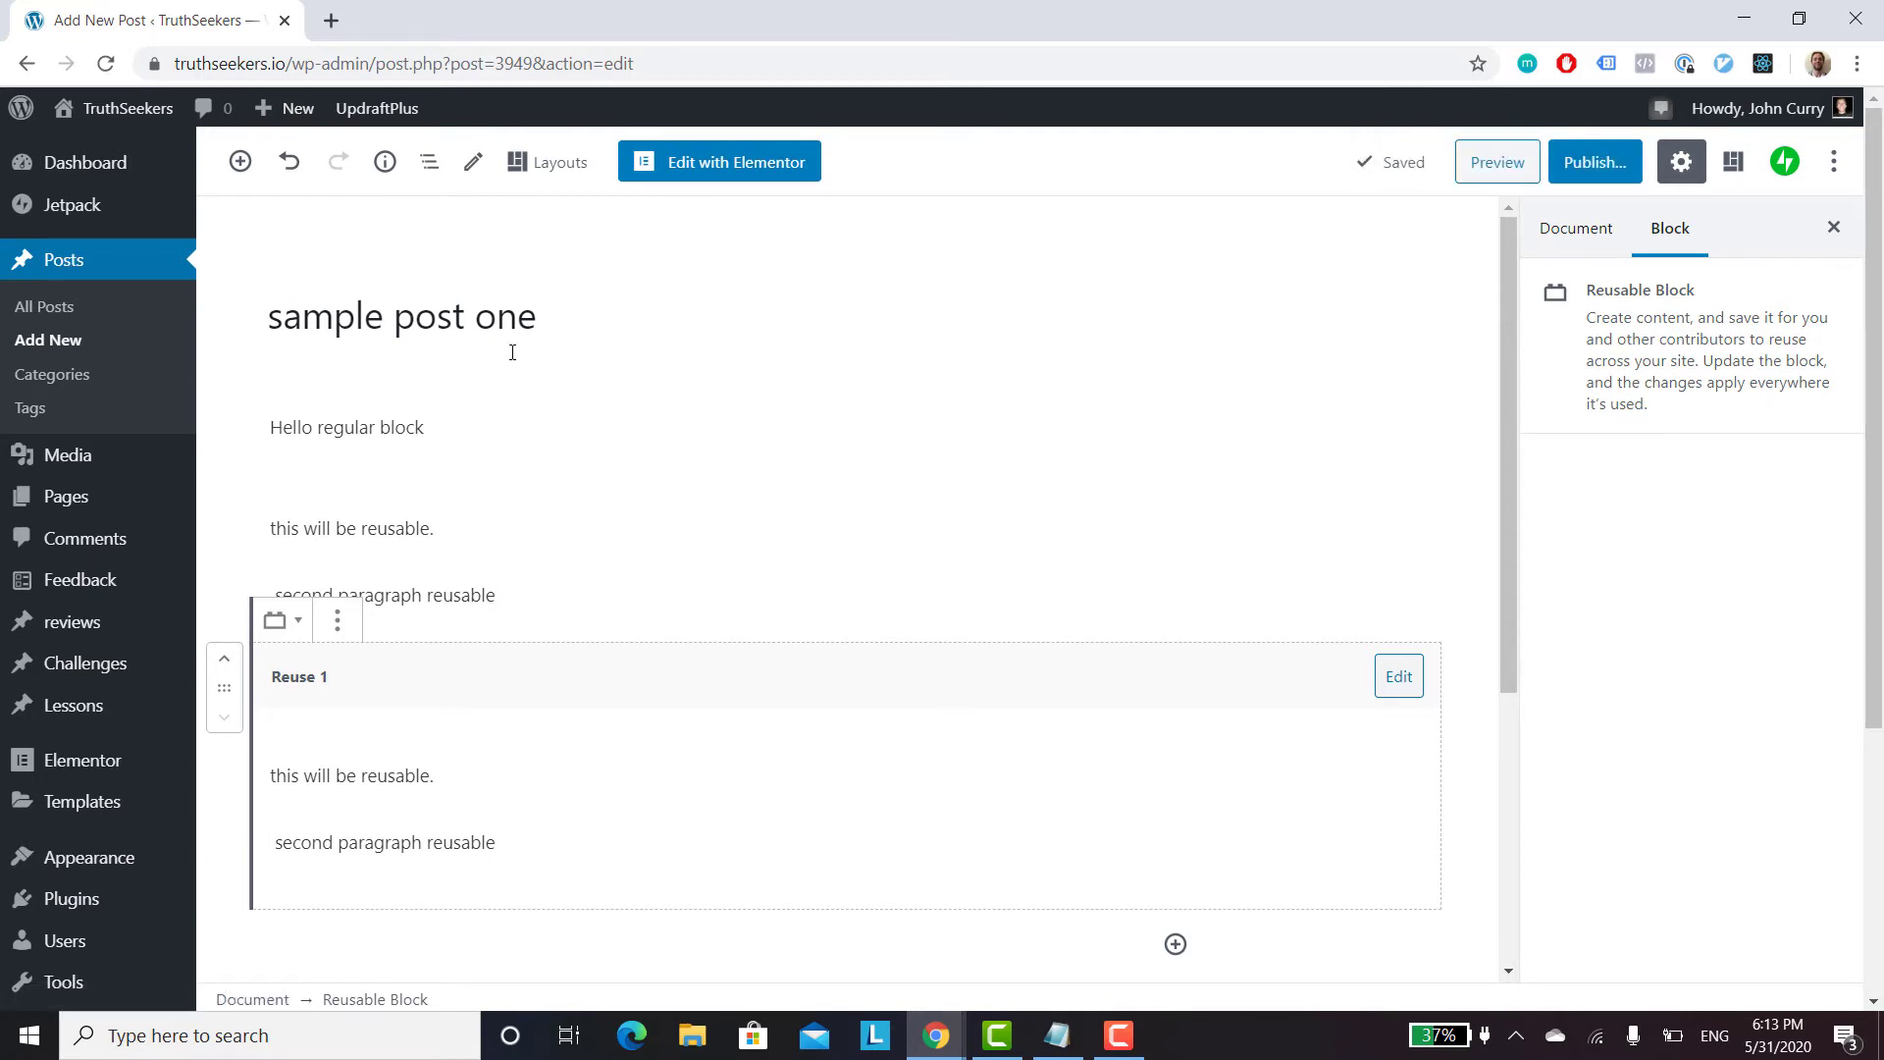
Step: Create a new post titled "asfdasdf" and insert the Reuse 1 reusable block into it
{"action": "left_click", "coordinate": [48, 263]}
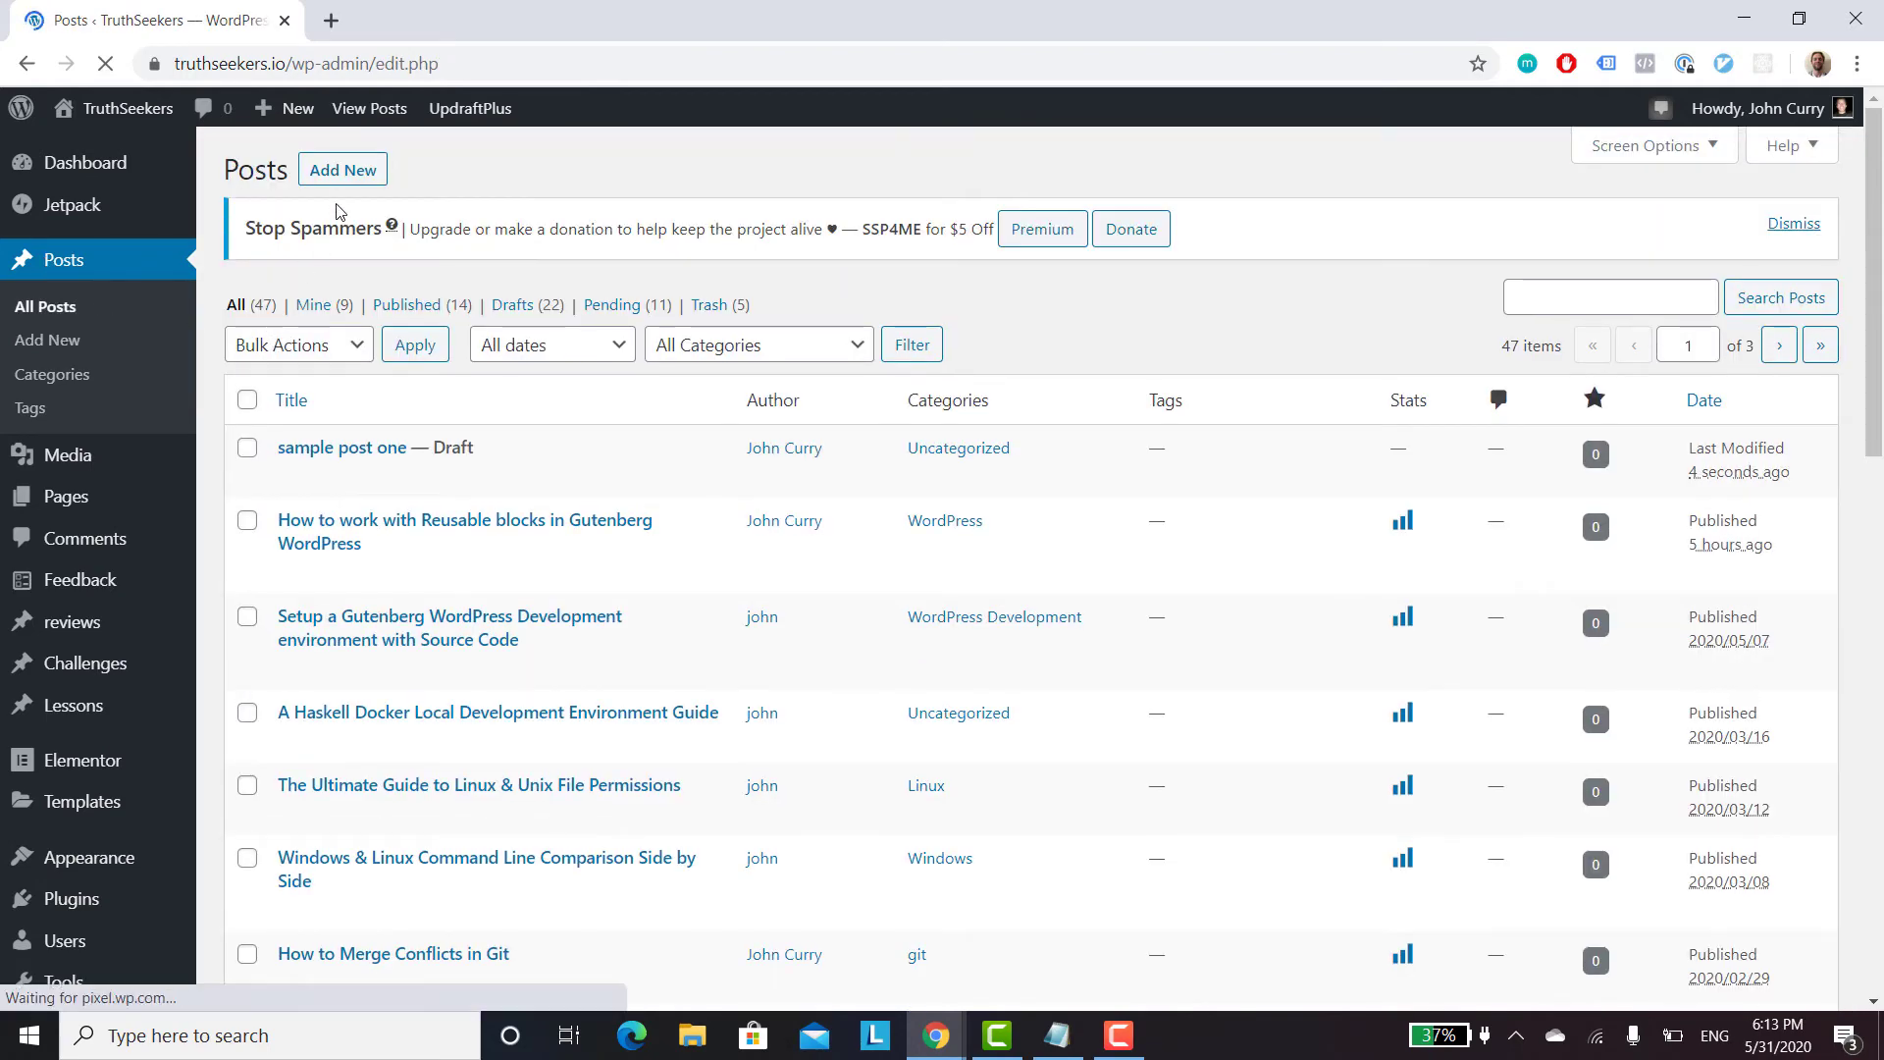
{"action": "left_click", "coordinate": [342, 173]}
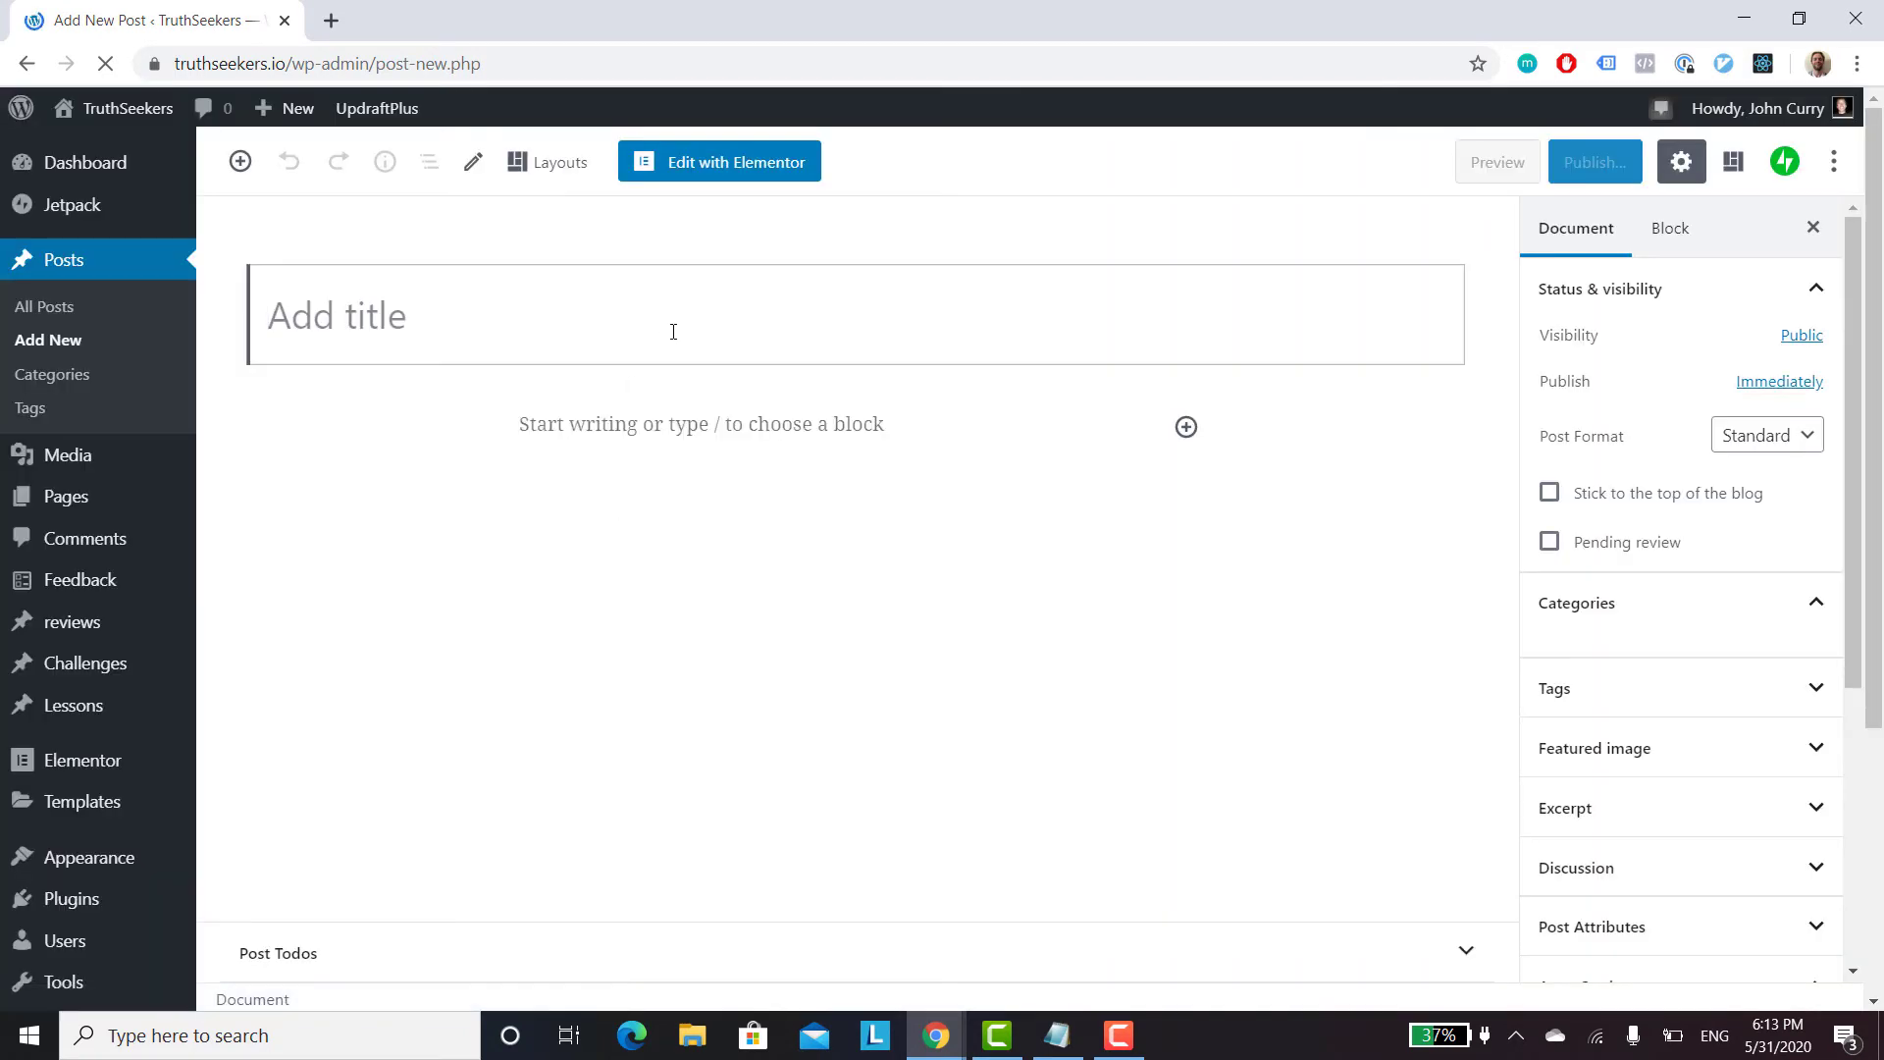
{"action": "type", "text": "asfdasdf"}
{"action": "left_click", "coordinate": [1186, 427]}
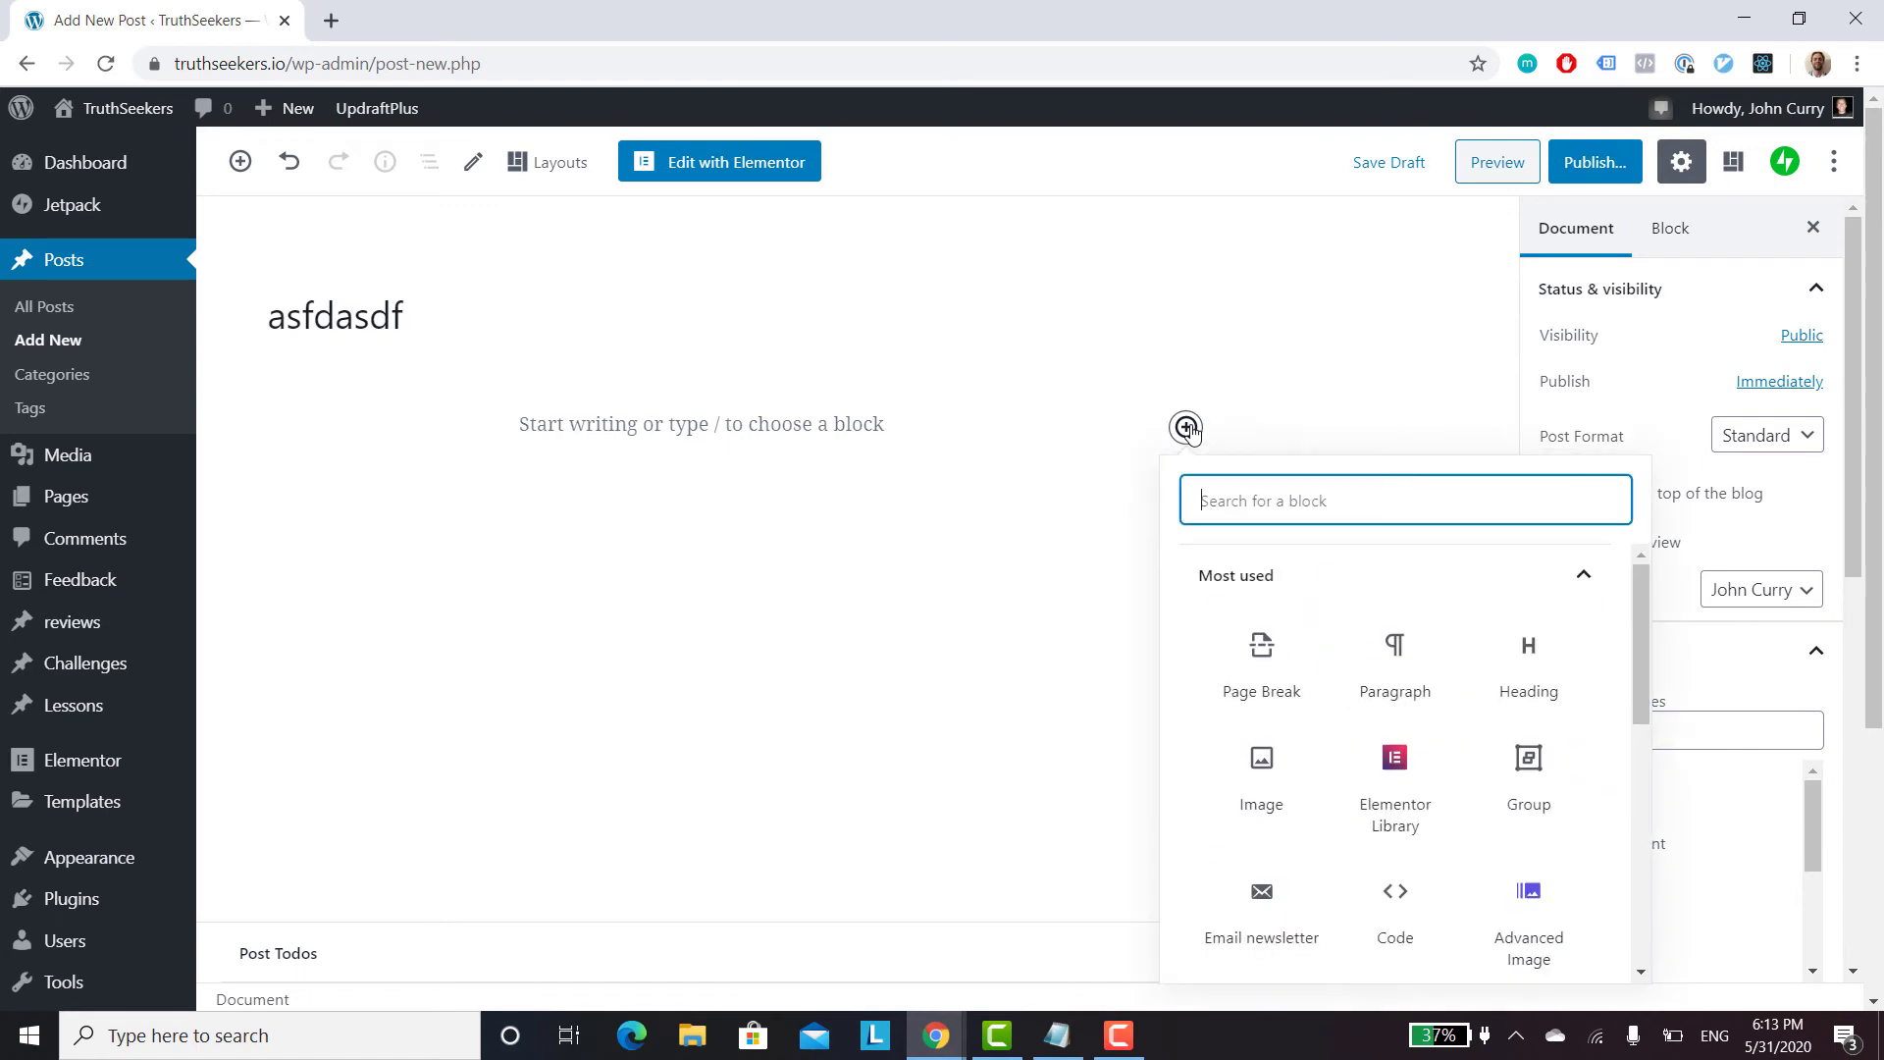
{"action": "type", "text": "reus"}
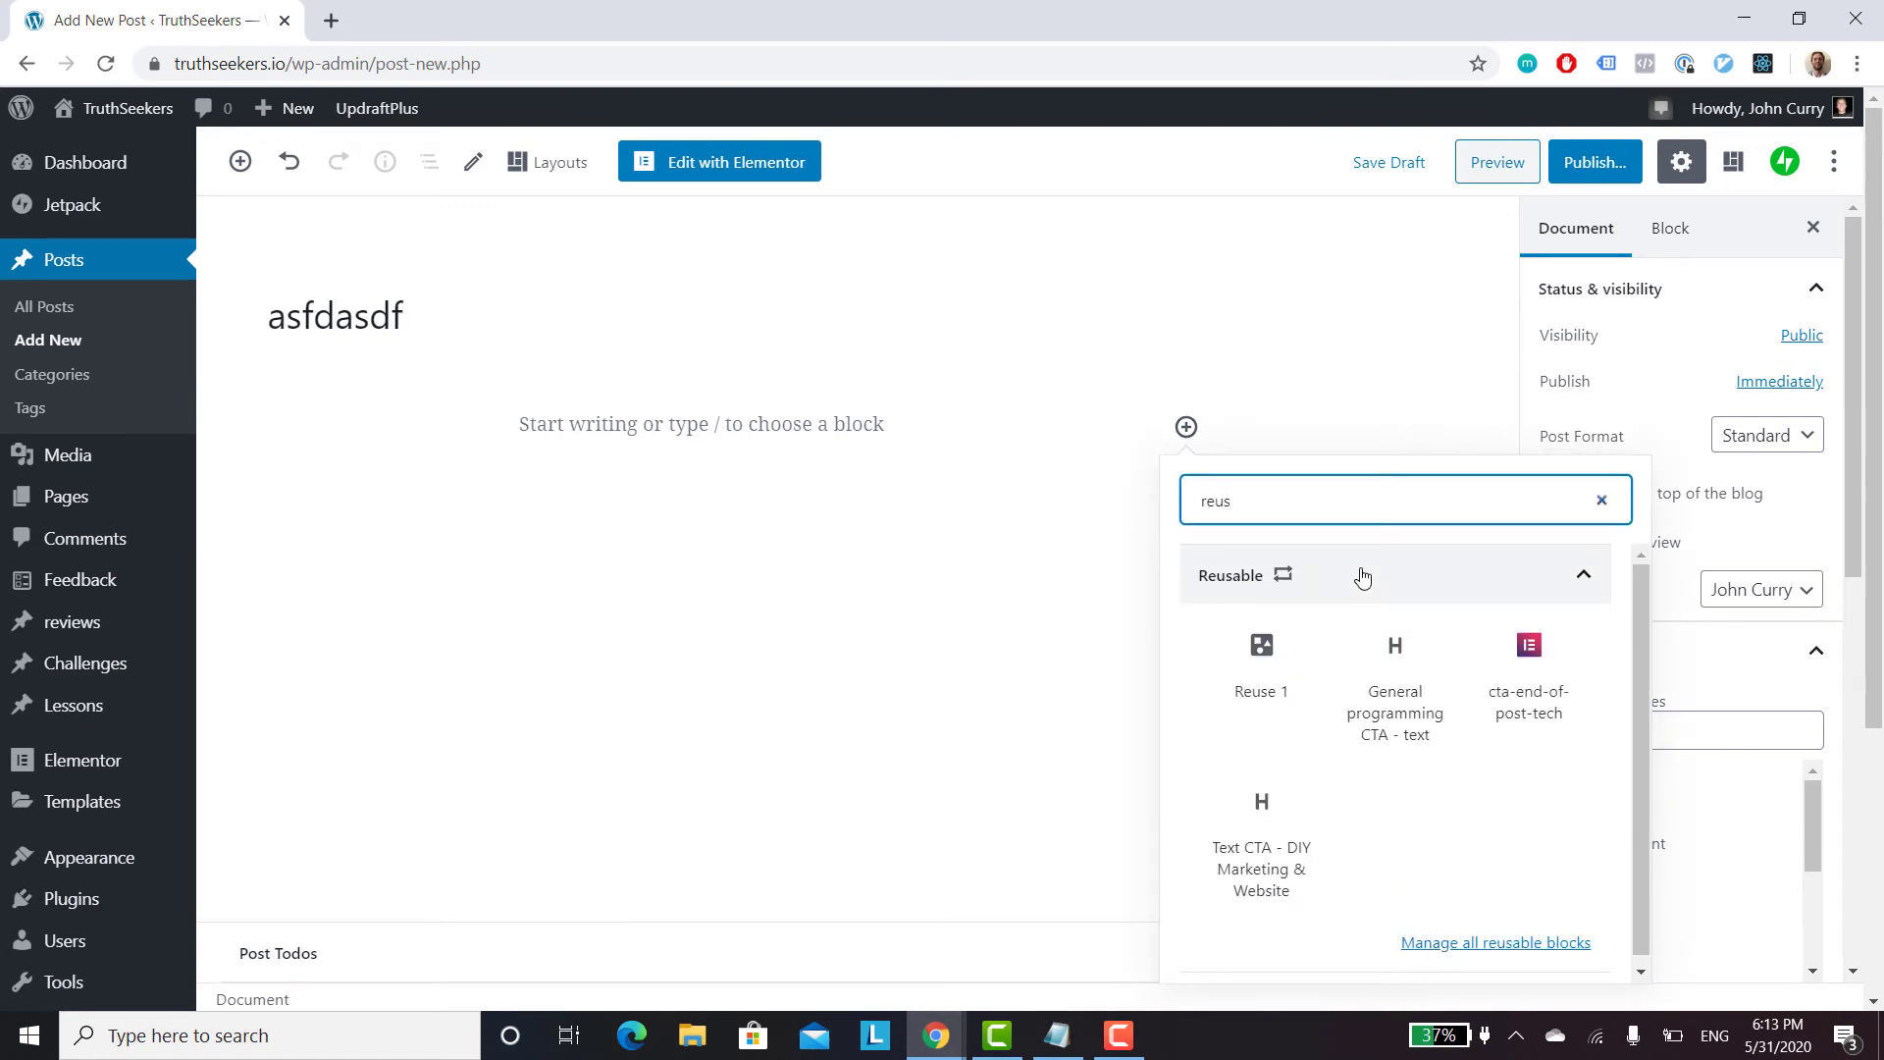
{"action": "left_click", "coordinate": [1262, 662]}
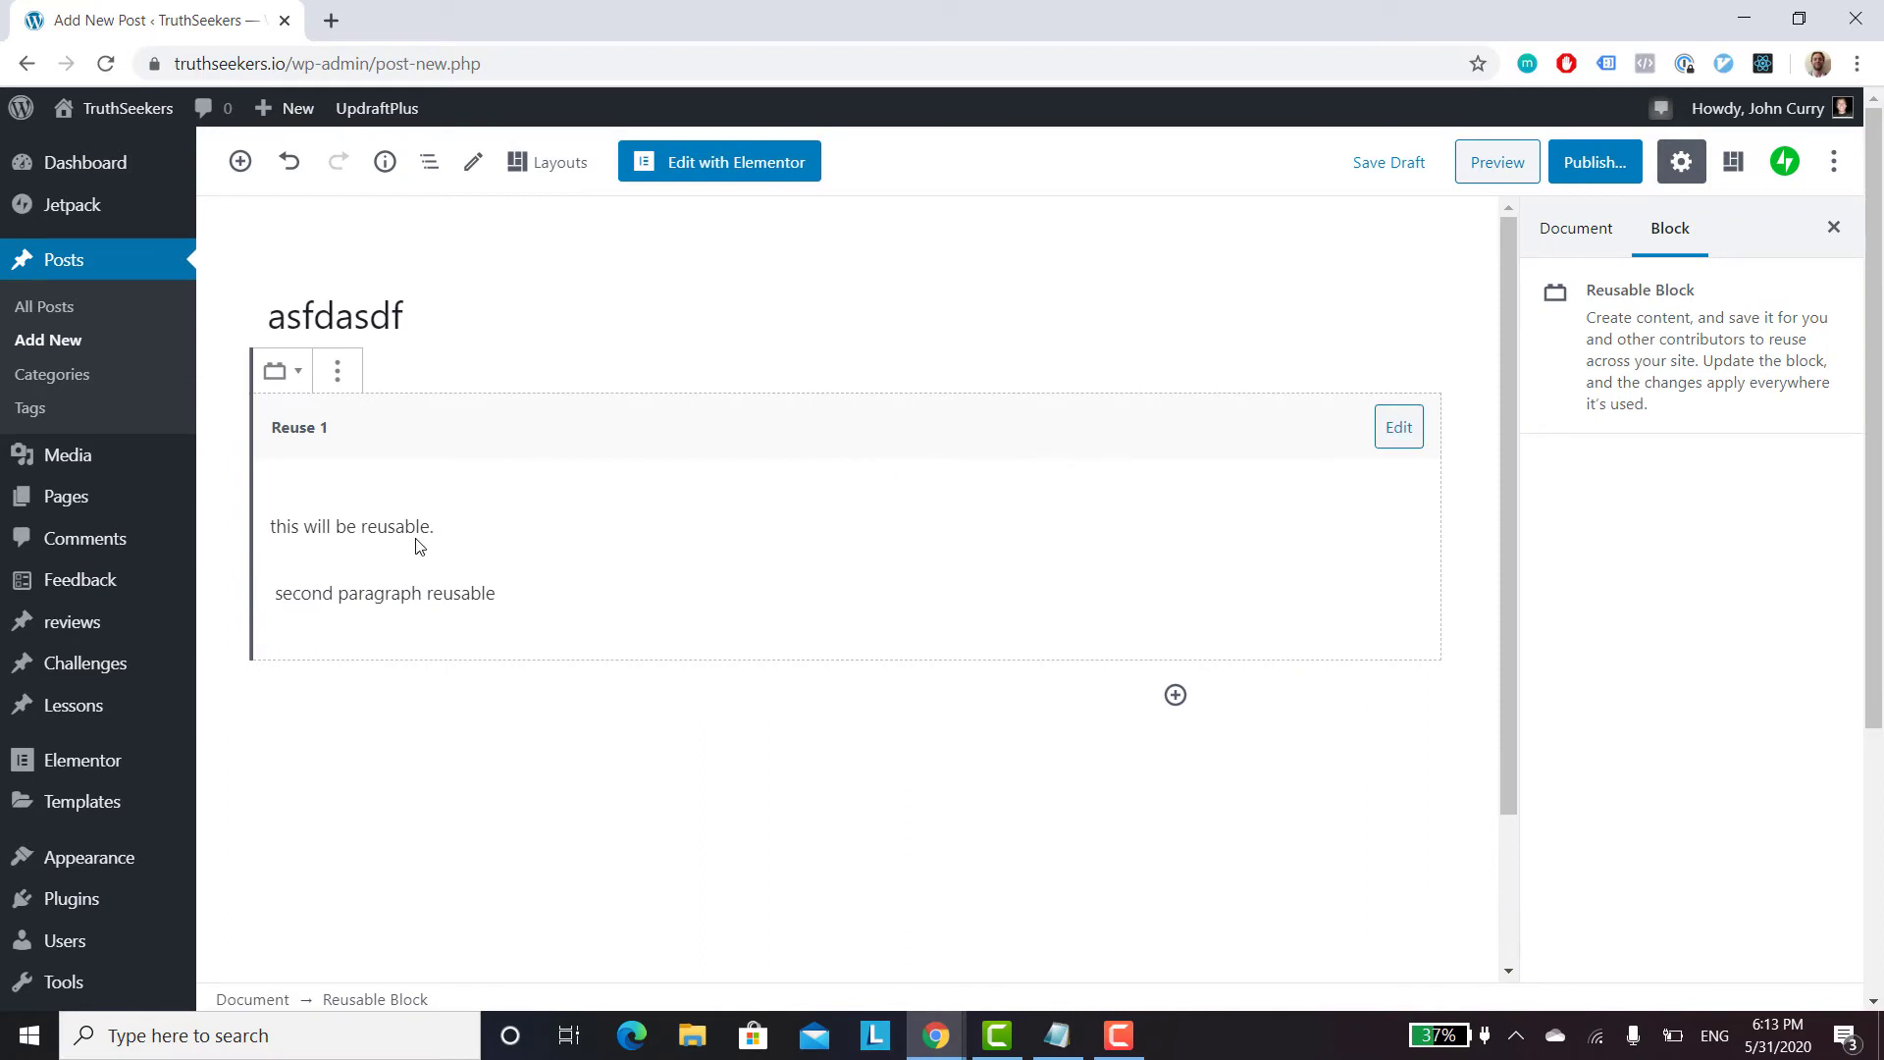
Step: Open the Reuse 1 block for editing, save it without changes, and save the new post as a draft
{"action": "left_click", "coordinate": [1393, 436]}
{"action": "left_click", "coordinate": [1418, 440]}
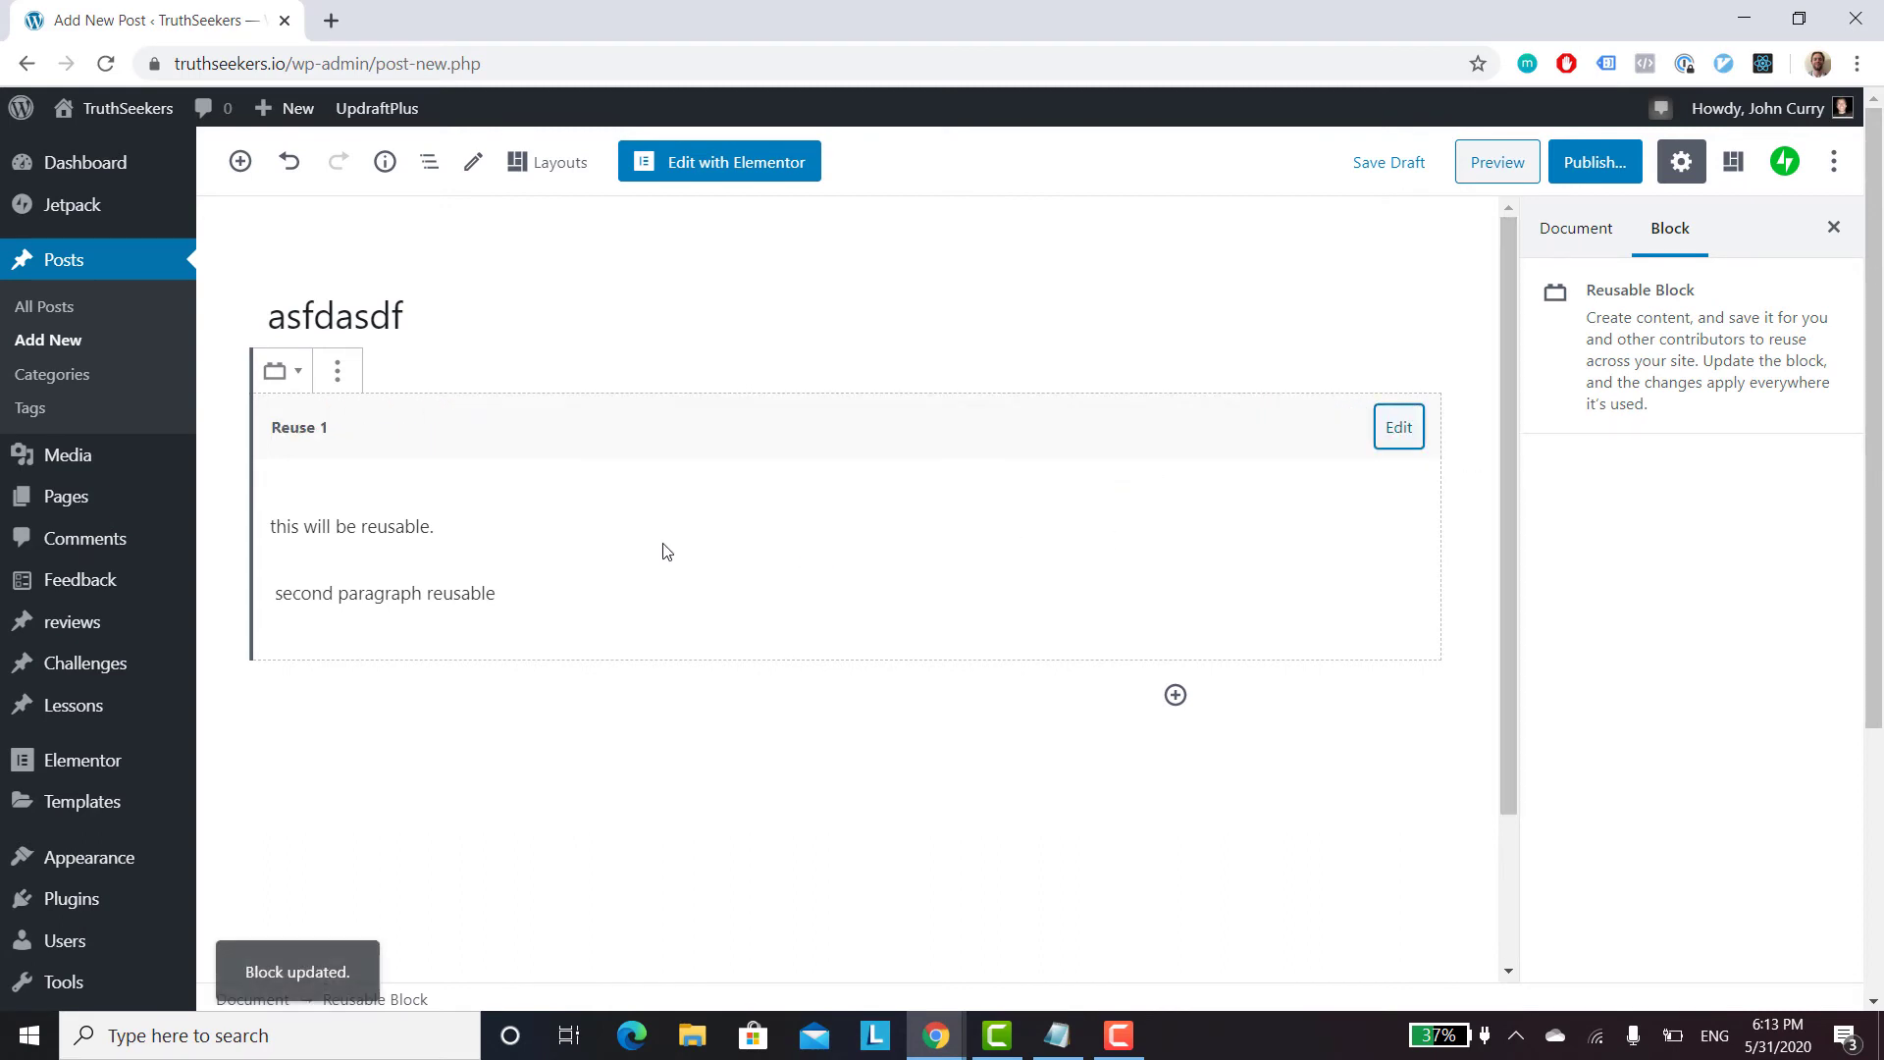
{"action": "scroll", "coordinate": [544, 569], "scroll_direction": "down", "scroll_amount": 2}
{"action": "scroll", "coordinate": [539, 559], "scroll_direction": "up", "scroll_amount": 2}
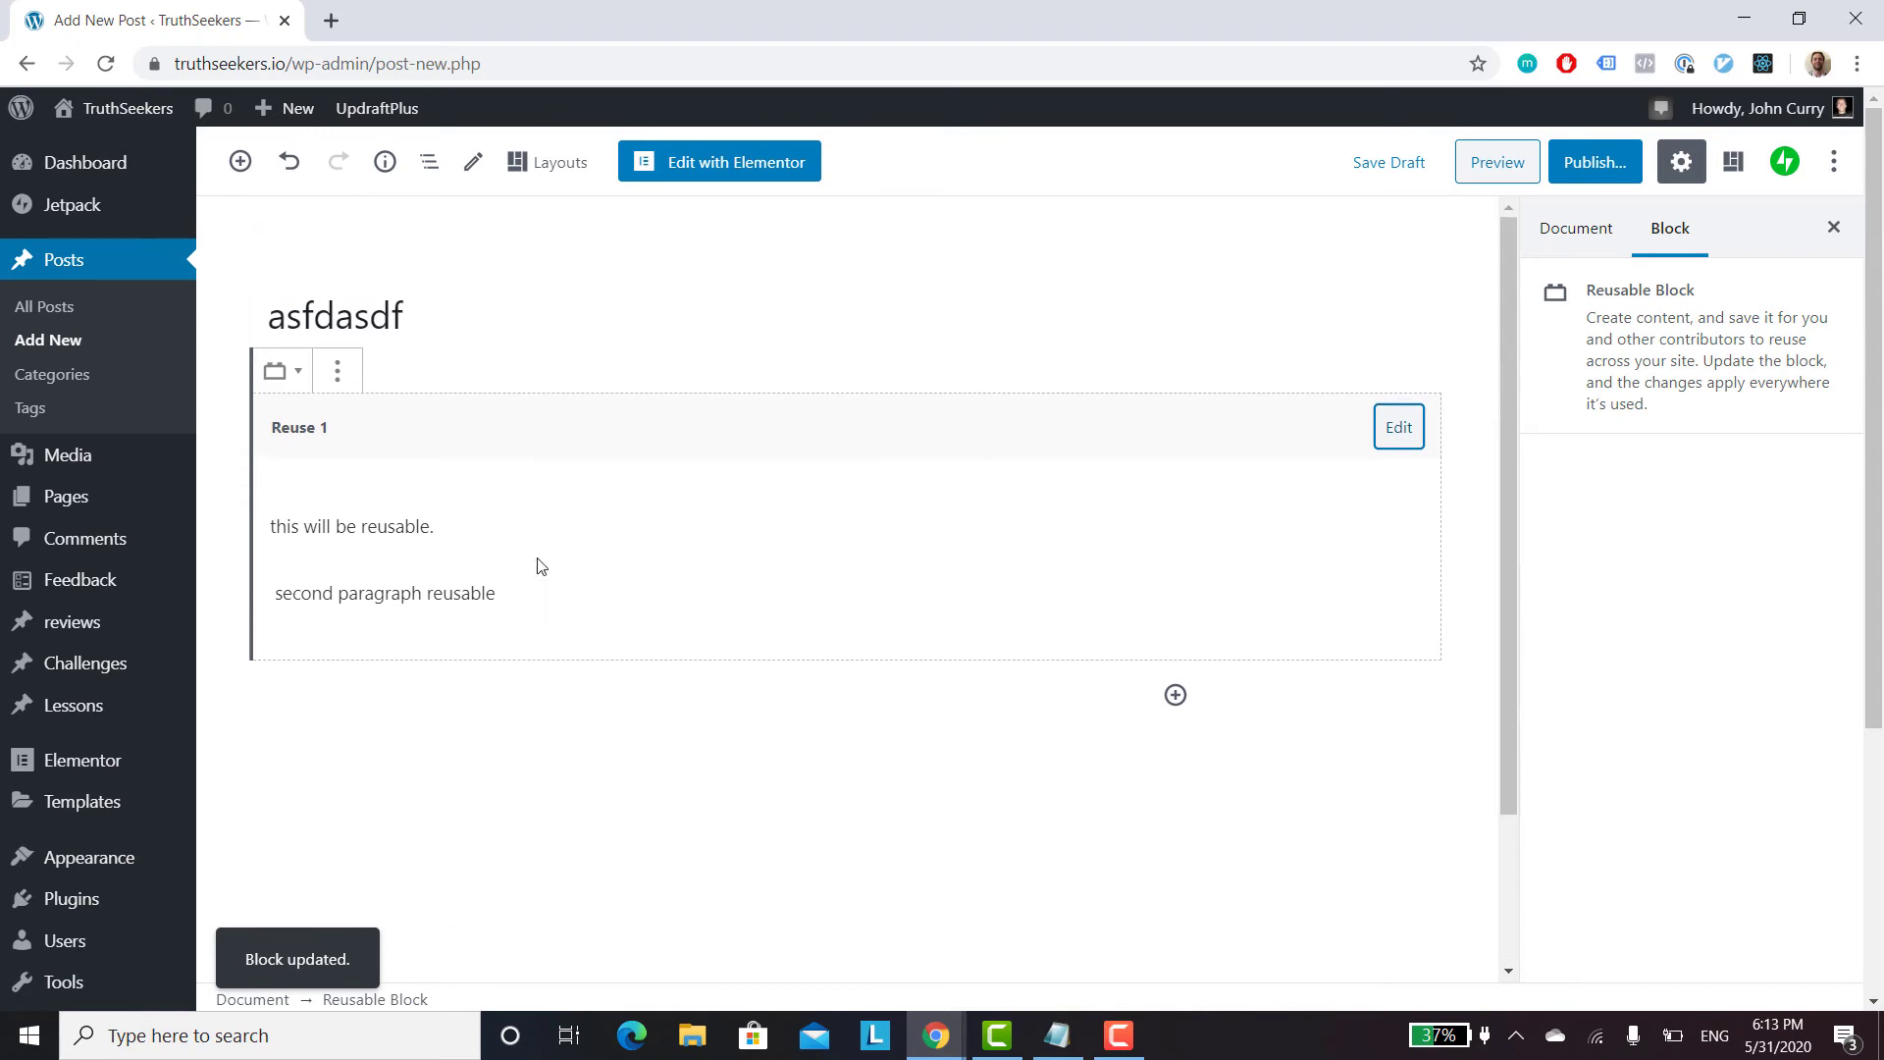
{"action": "left_click", "coordinate": [1394, 167]}
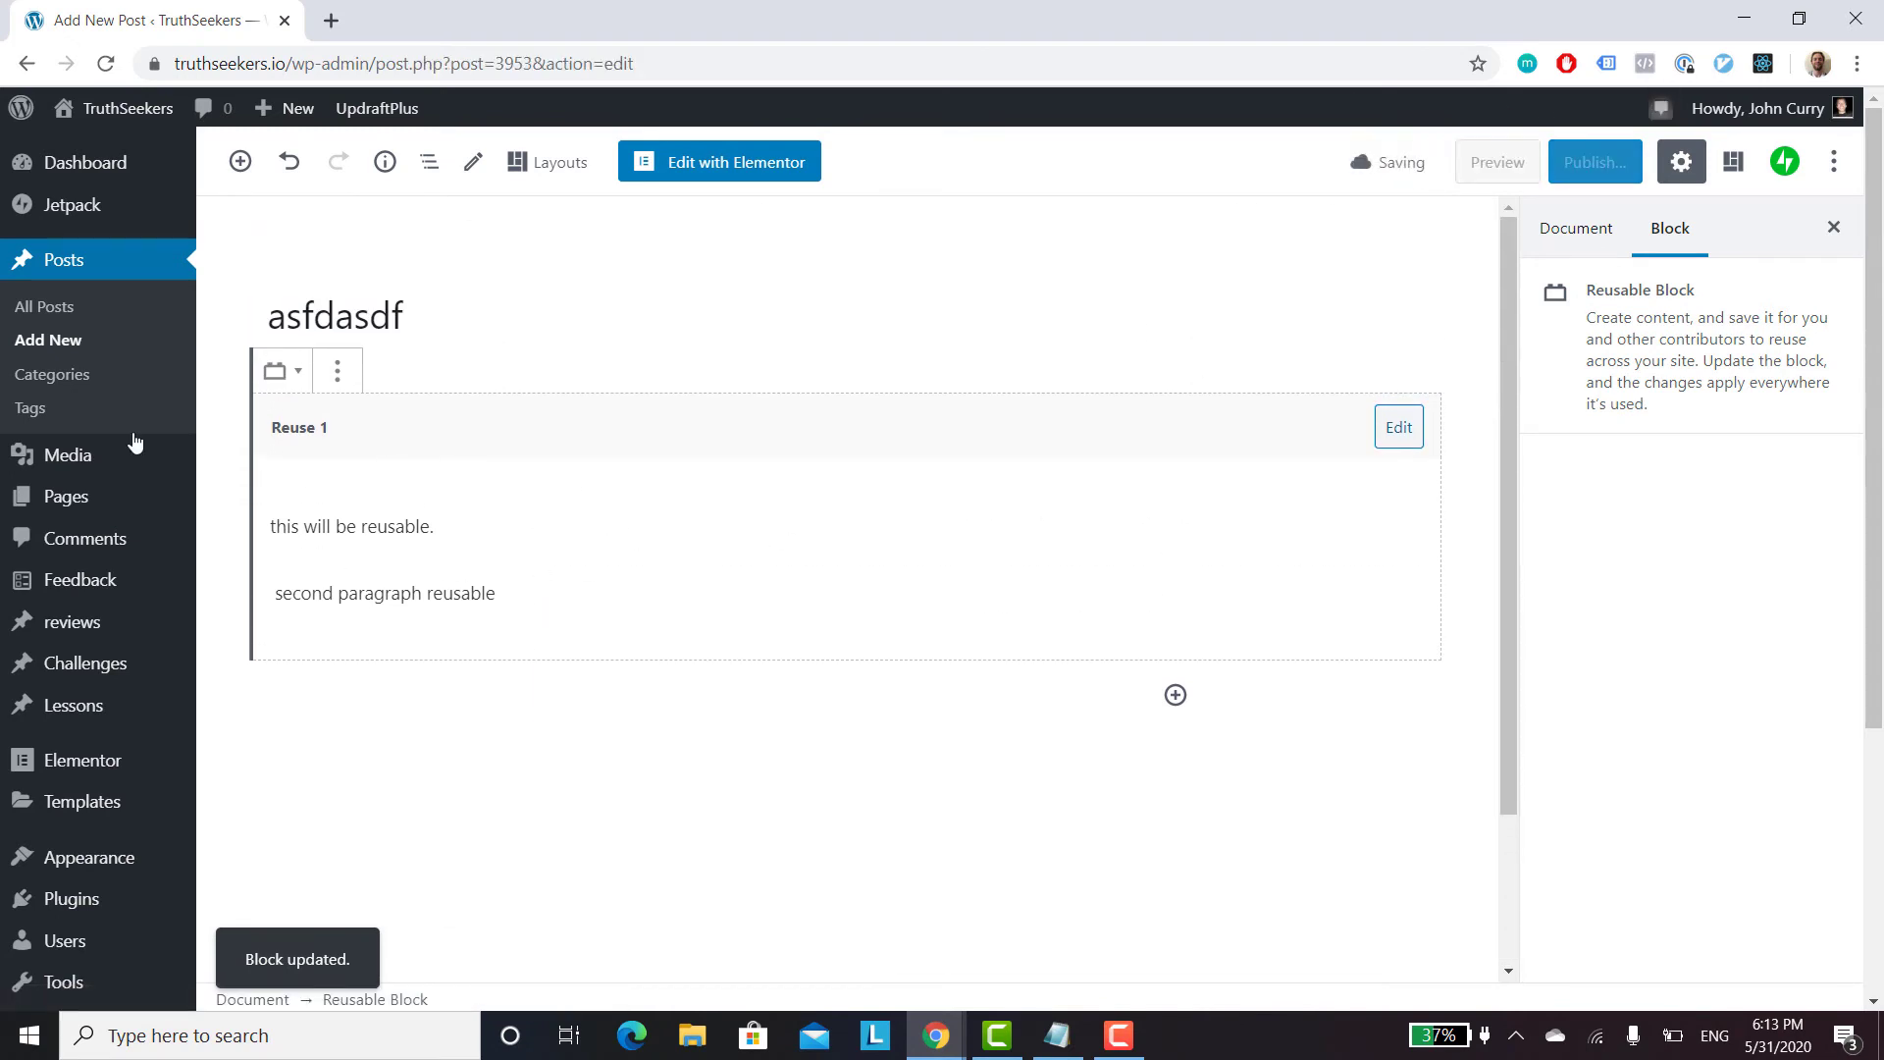
Step: Remove the Reuse 1 block from the post, search the blocks for "reus", and insert Reuse 1 again
{"action": "left_click", "coordinate": [338, 372]}
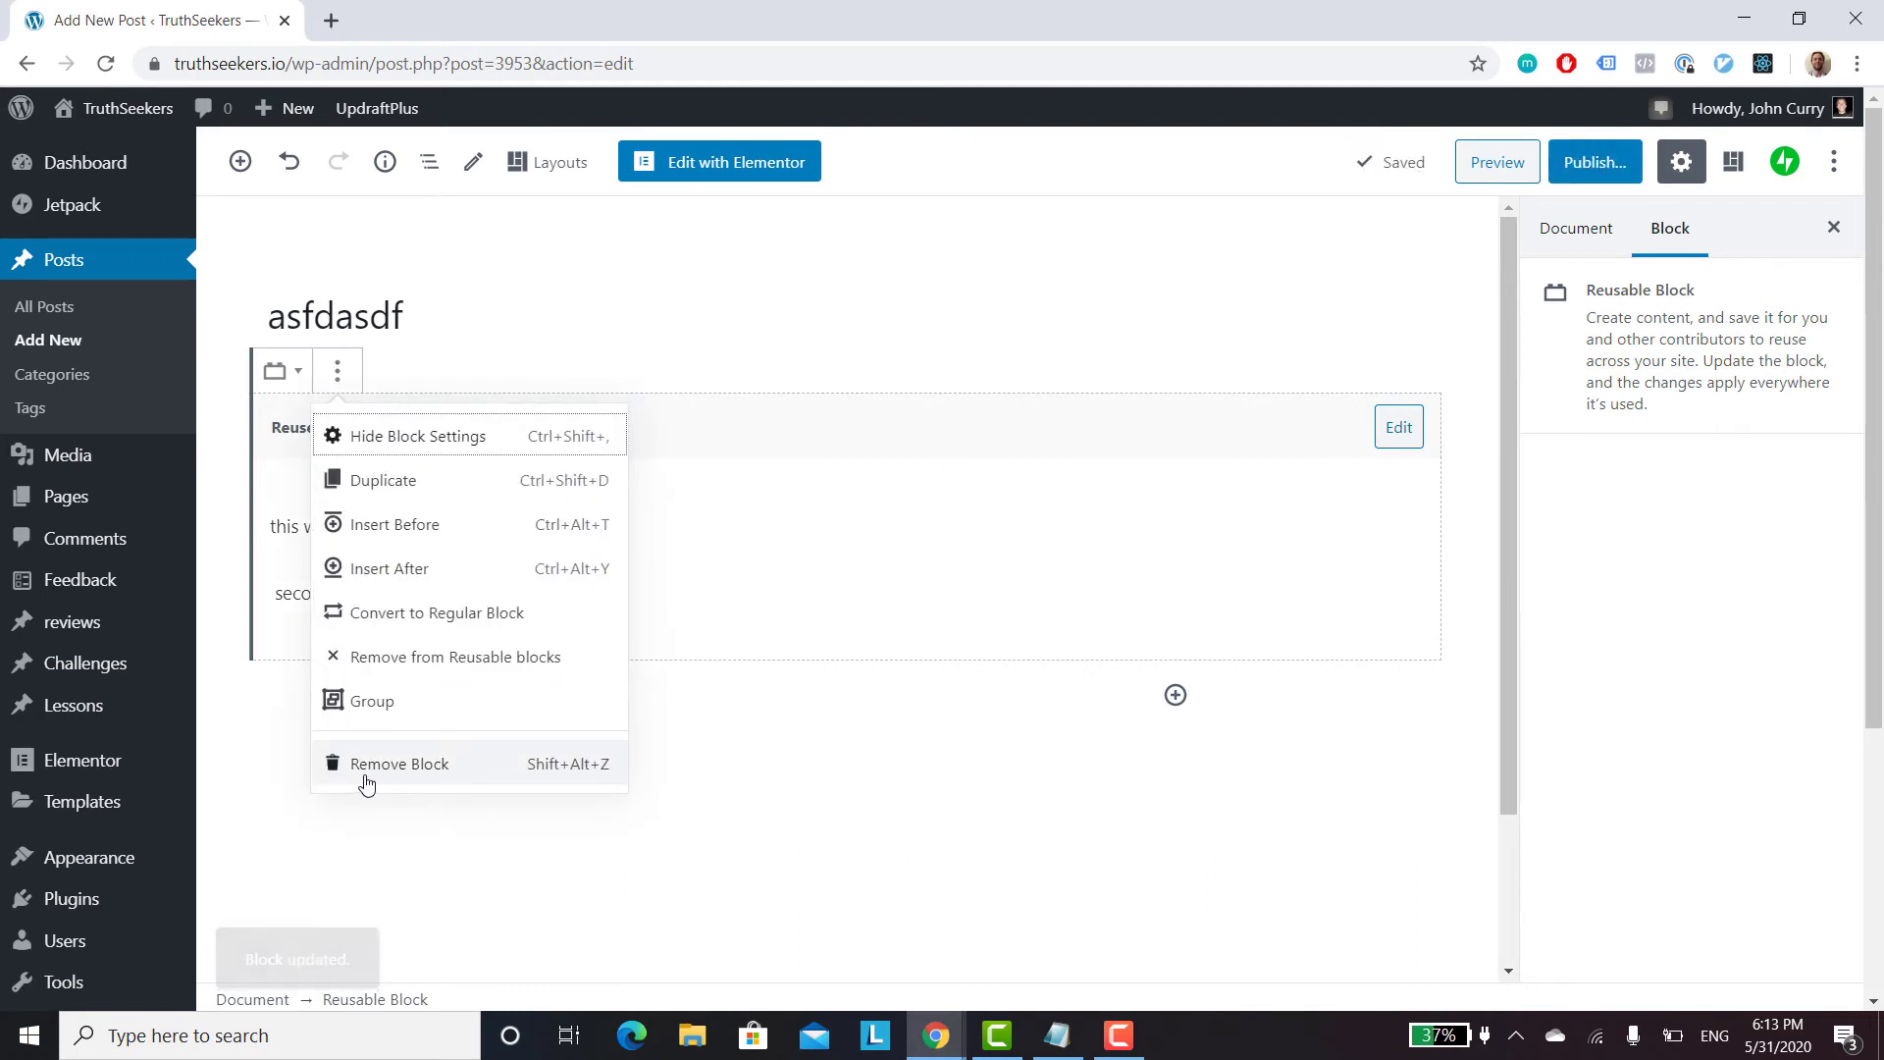
{"action": "left_click", "coordinate": [451, 775]}
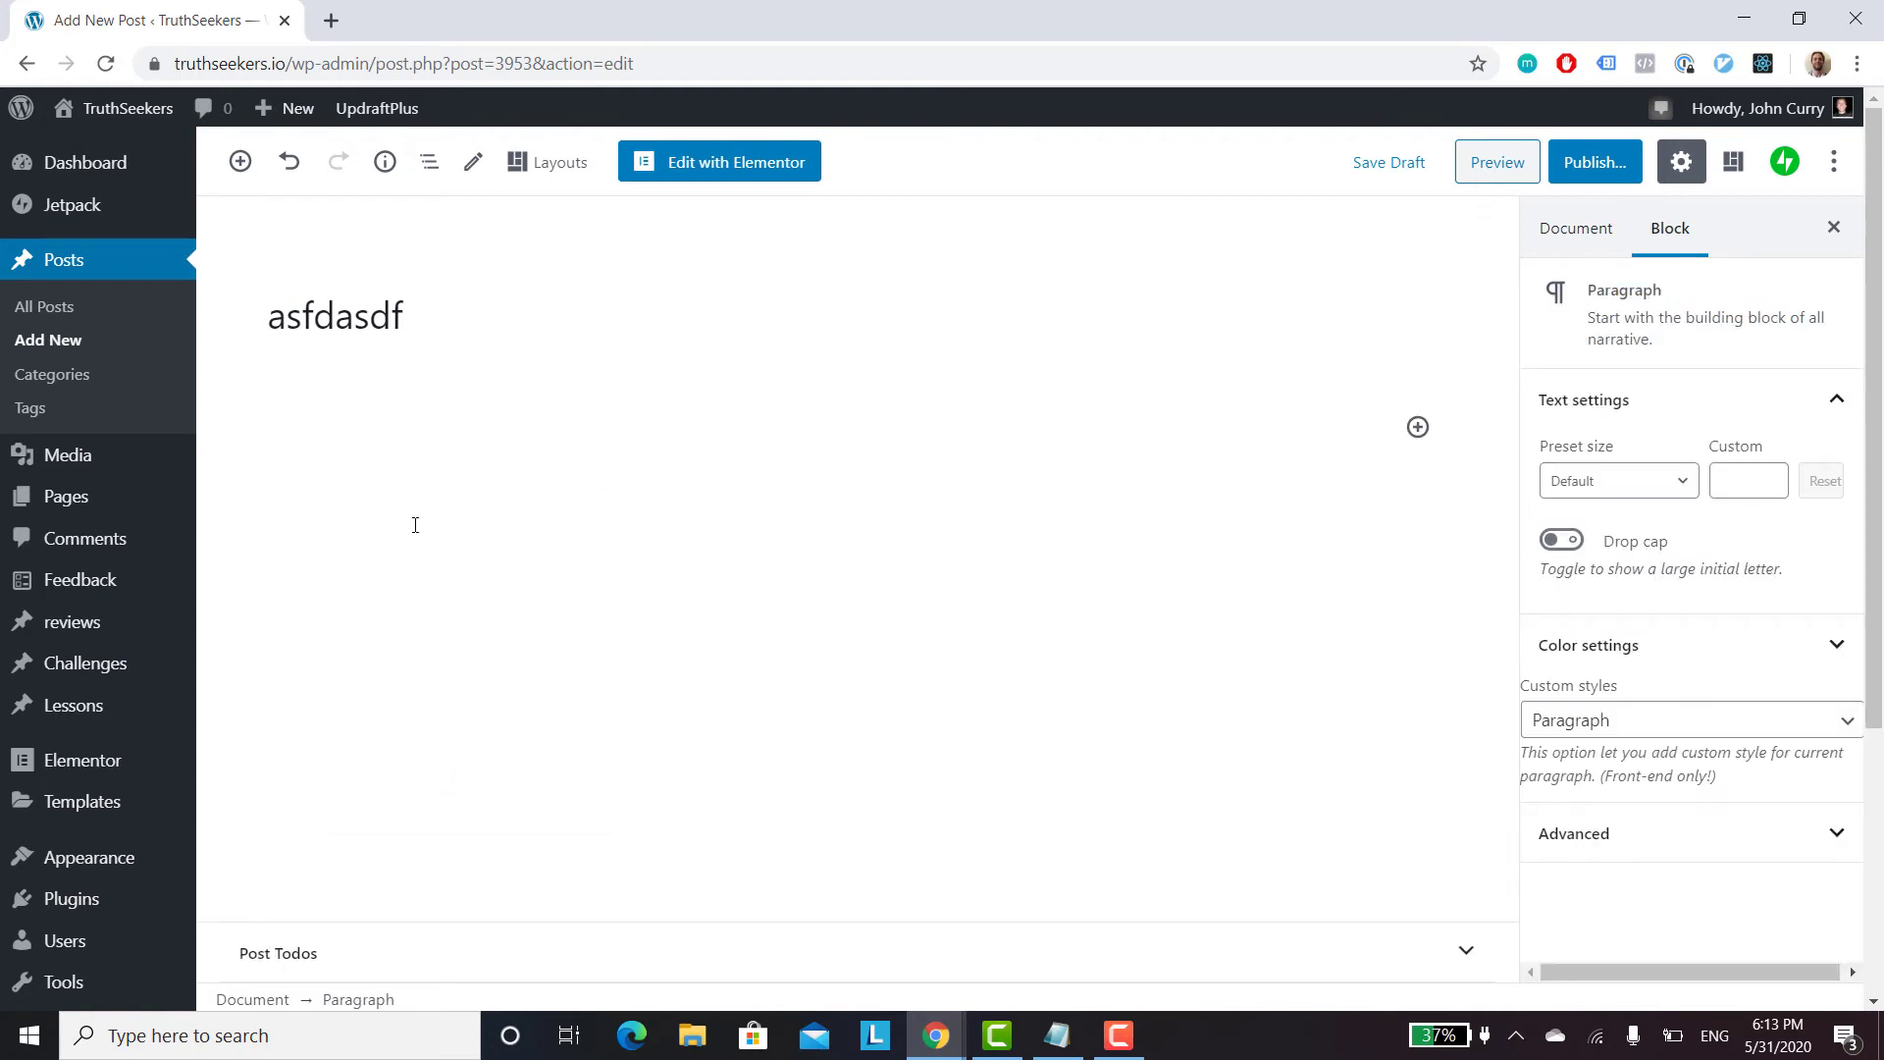
{"action": "left_click", "coordinate": [1416, 430]}
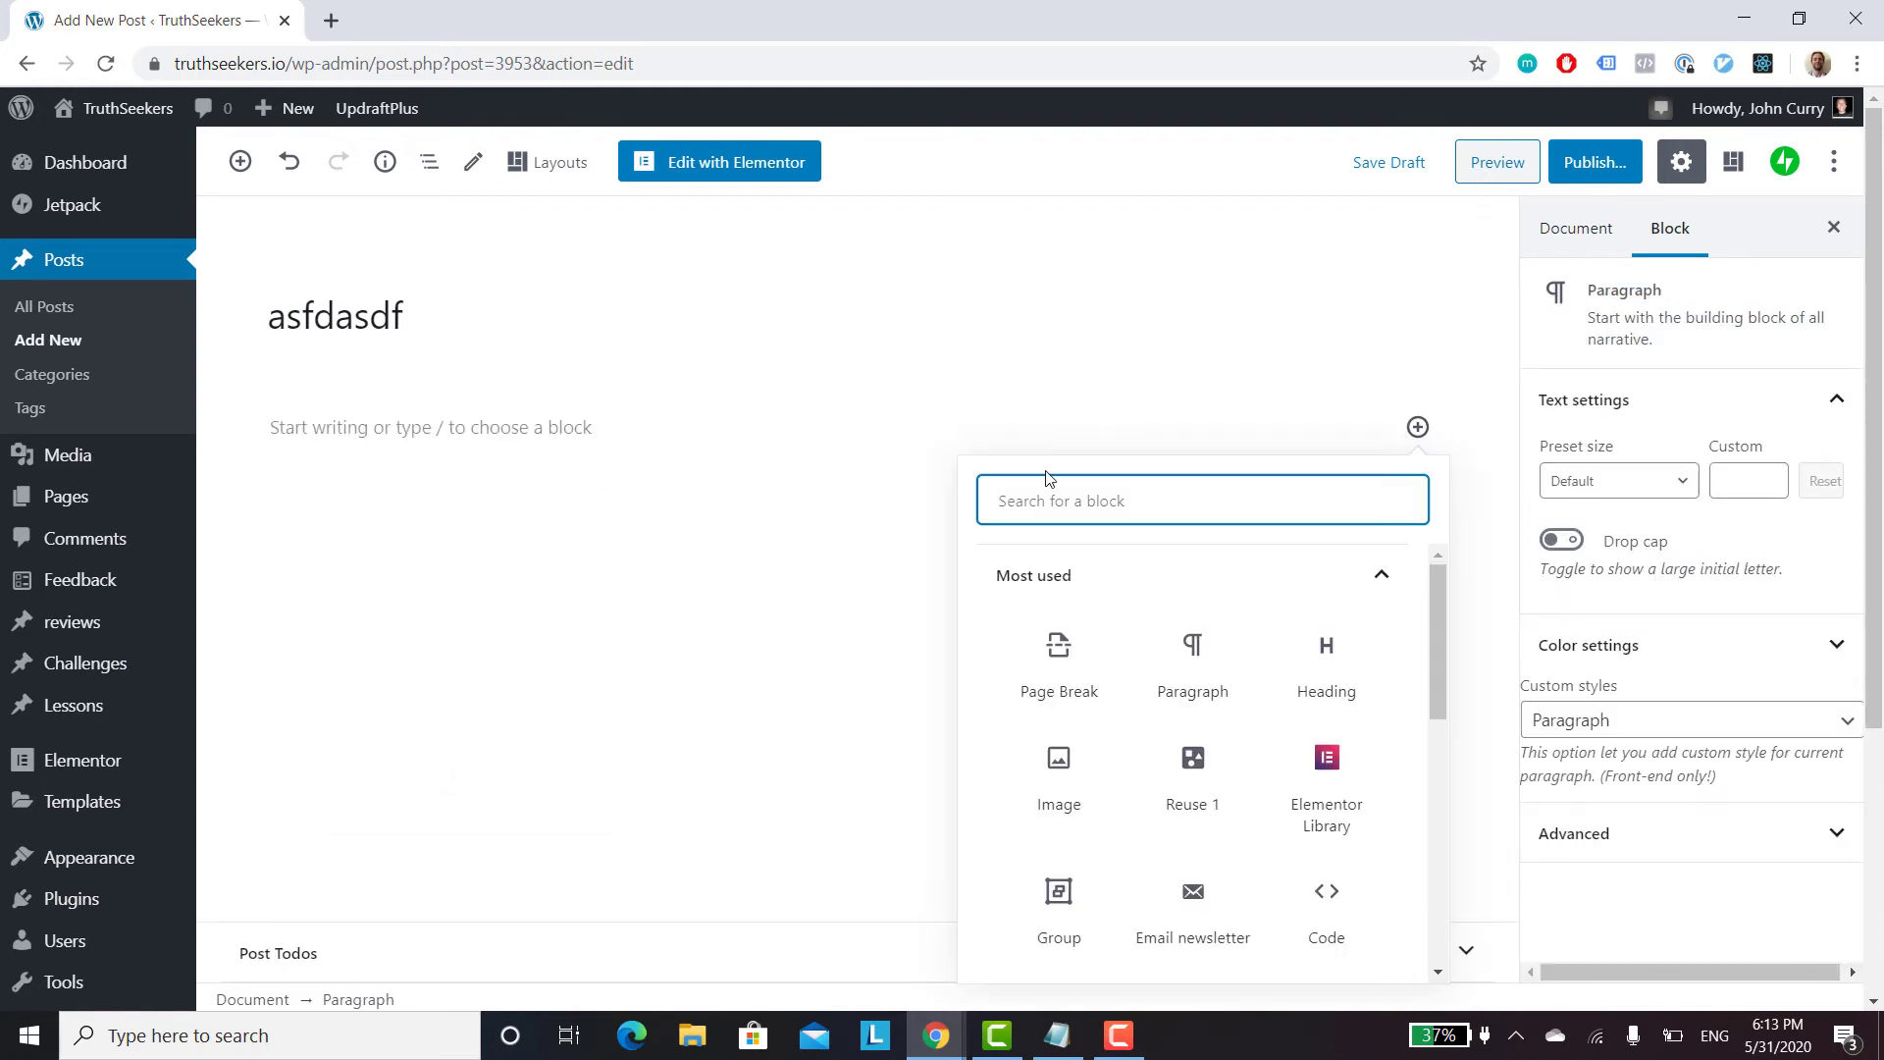
{"action": "type", "text": "reus"}
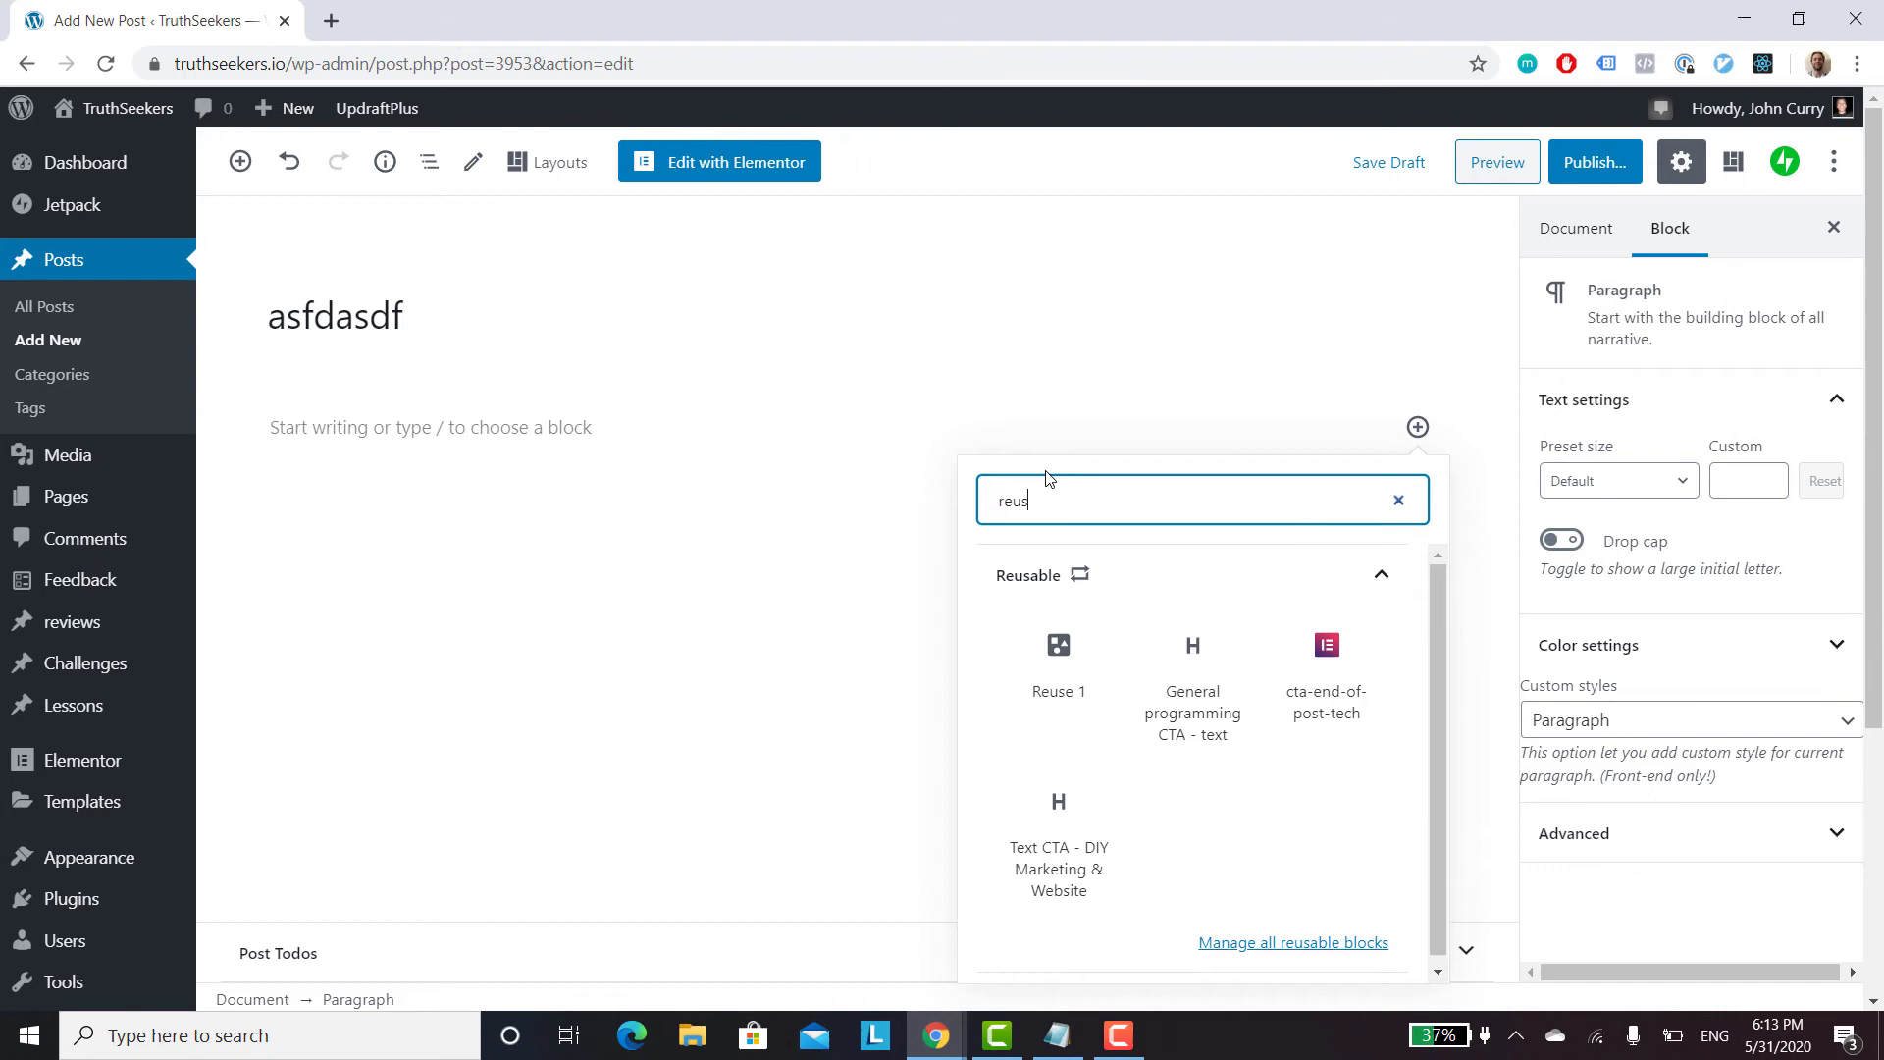
{"action": "left_click", "coordinate": [1053, 653]}
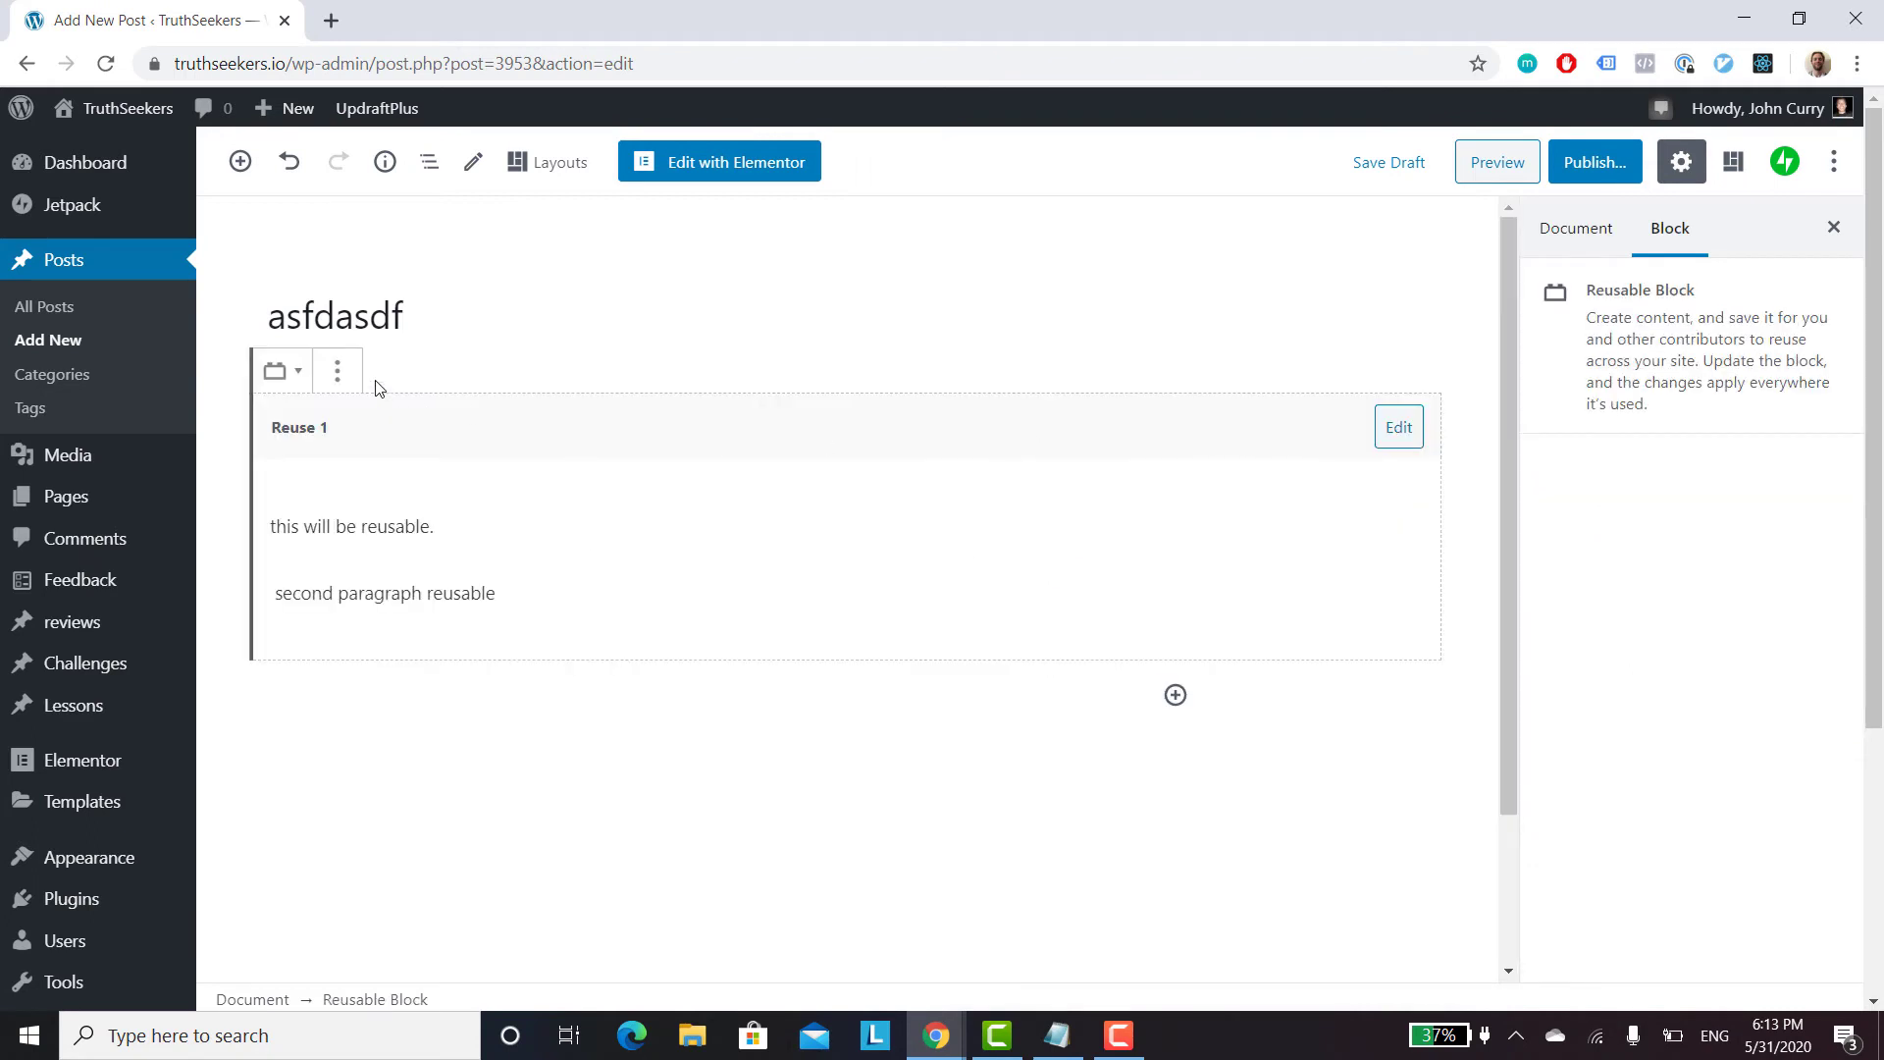
{"action": "left_click", "coordinate": [336, 371]}
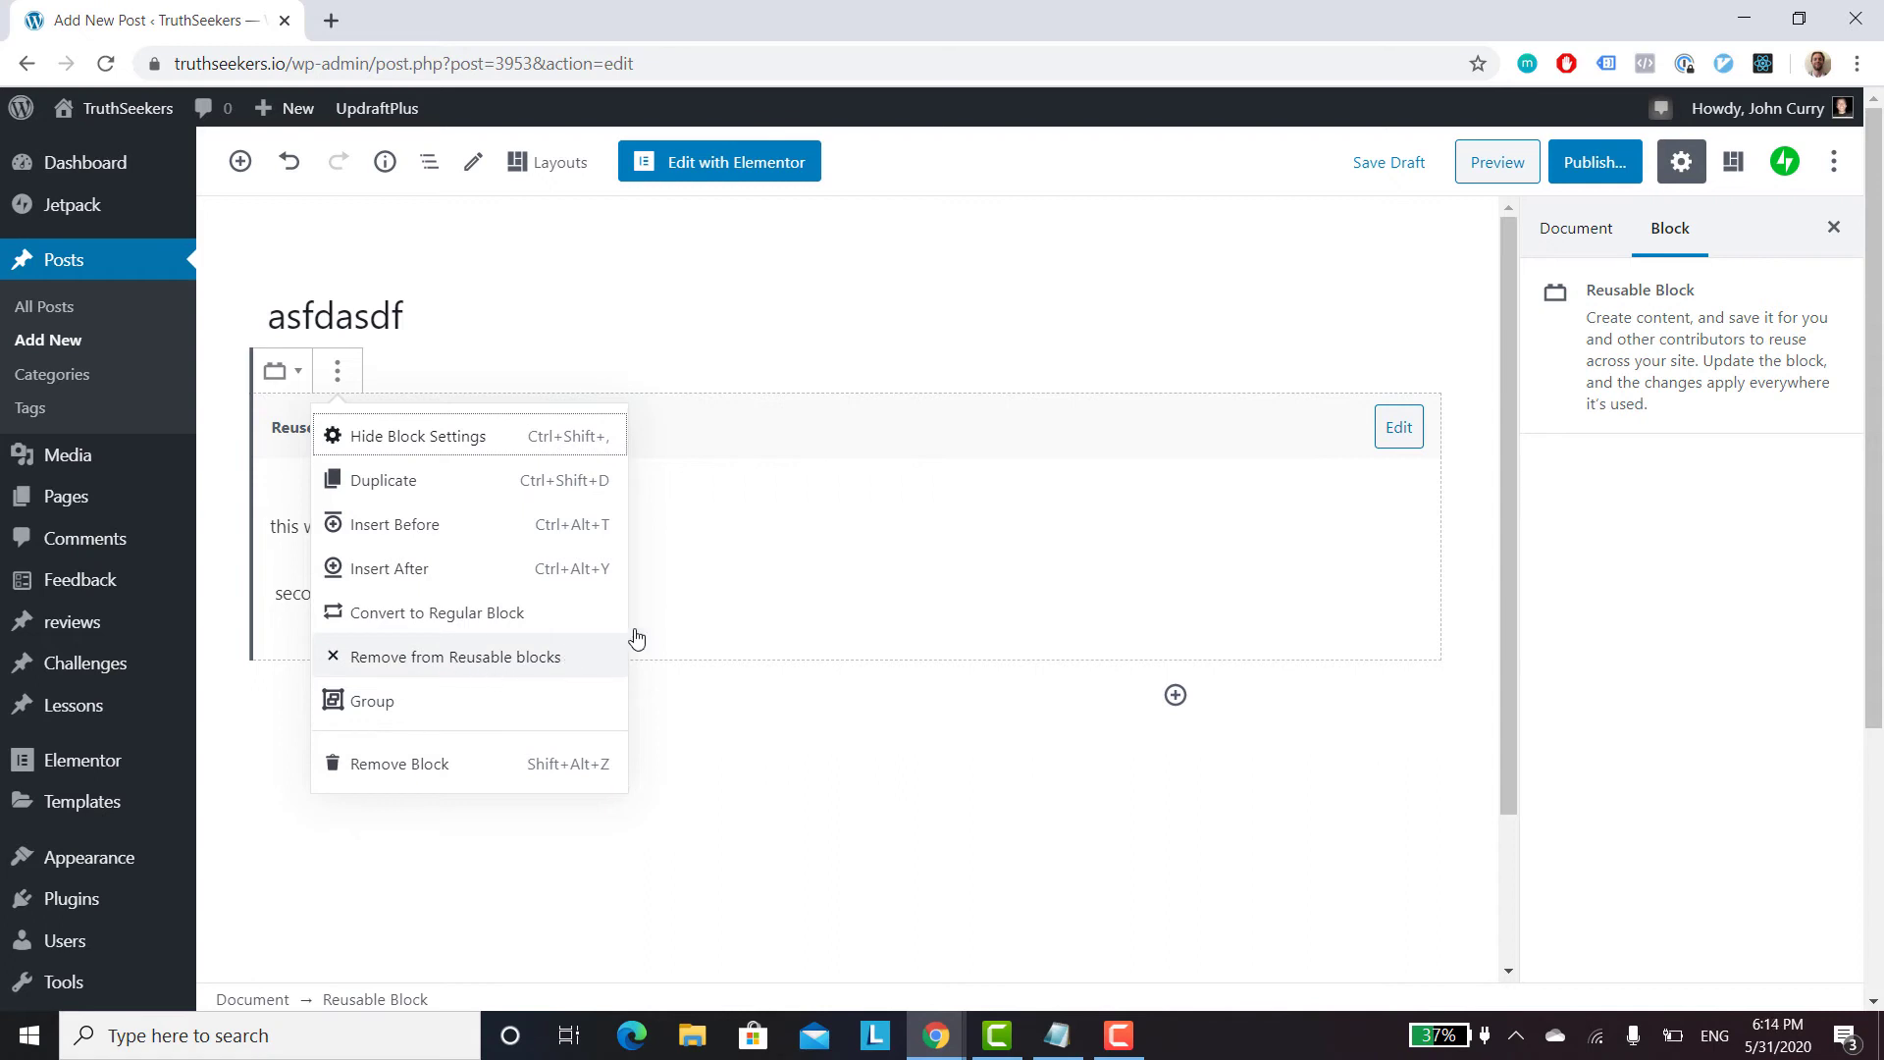
{"action": "left_click", "coordinate": [848, 574]}
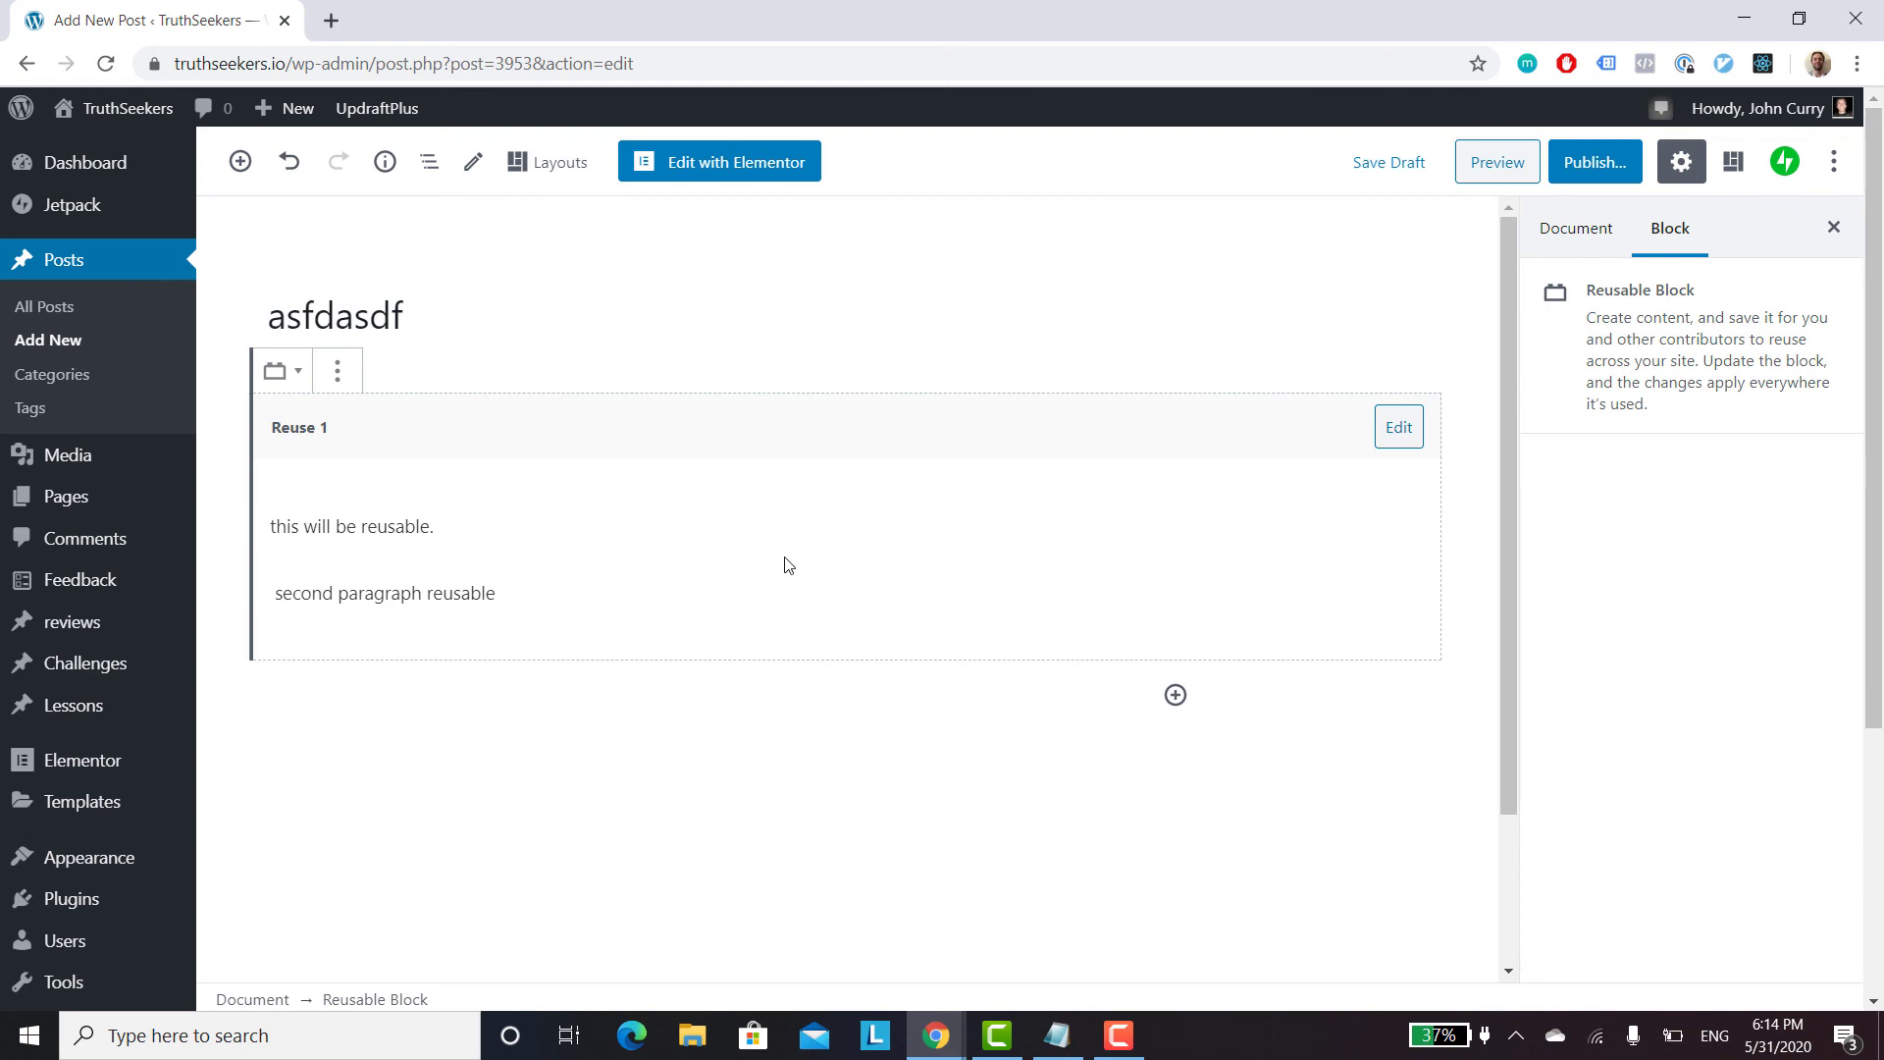
{"action": "scroll", "coordinate": [671, 625], "scroll_direction": "down", "scroll_amount": 1}
{"action": "scroll", "coordinate": [671, 625], "scroll_direction": "down", "scroll_amount": 2}
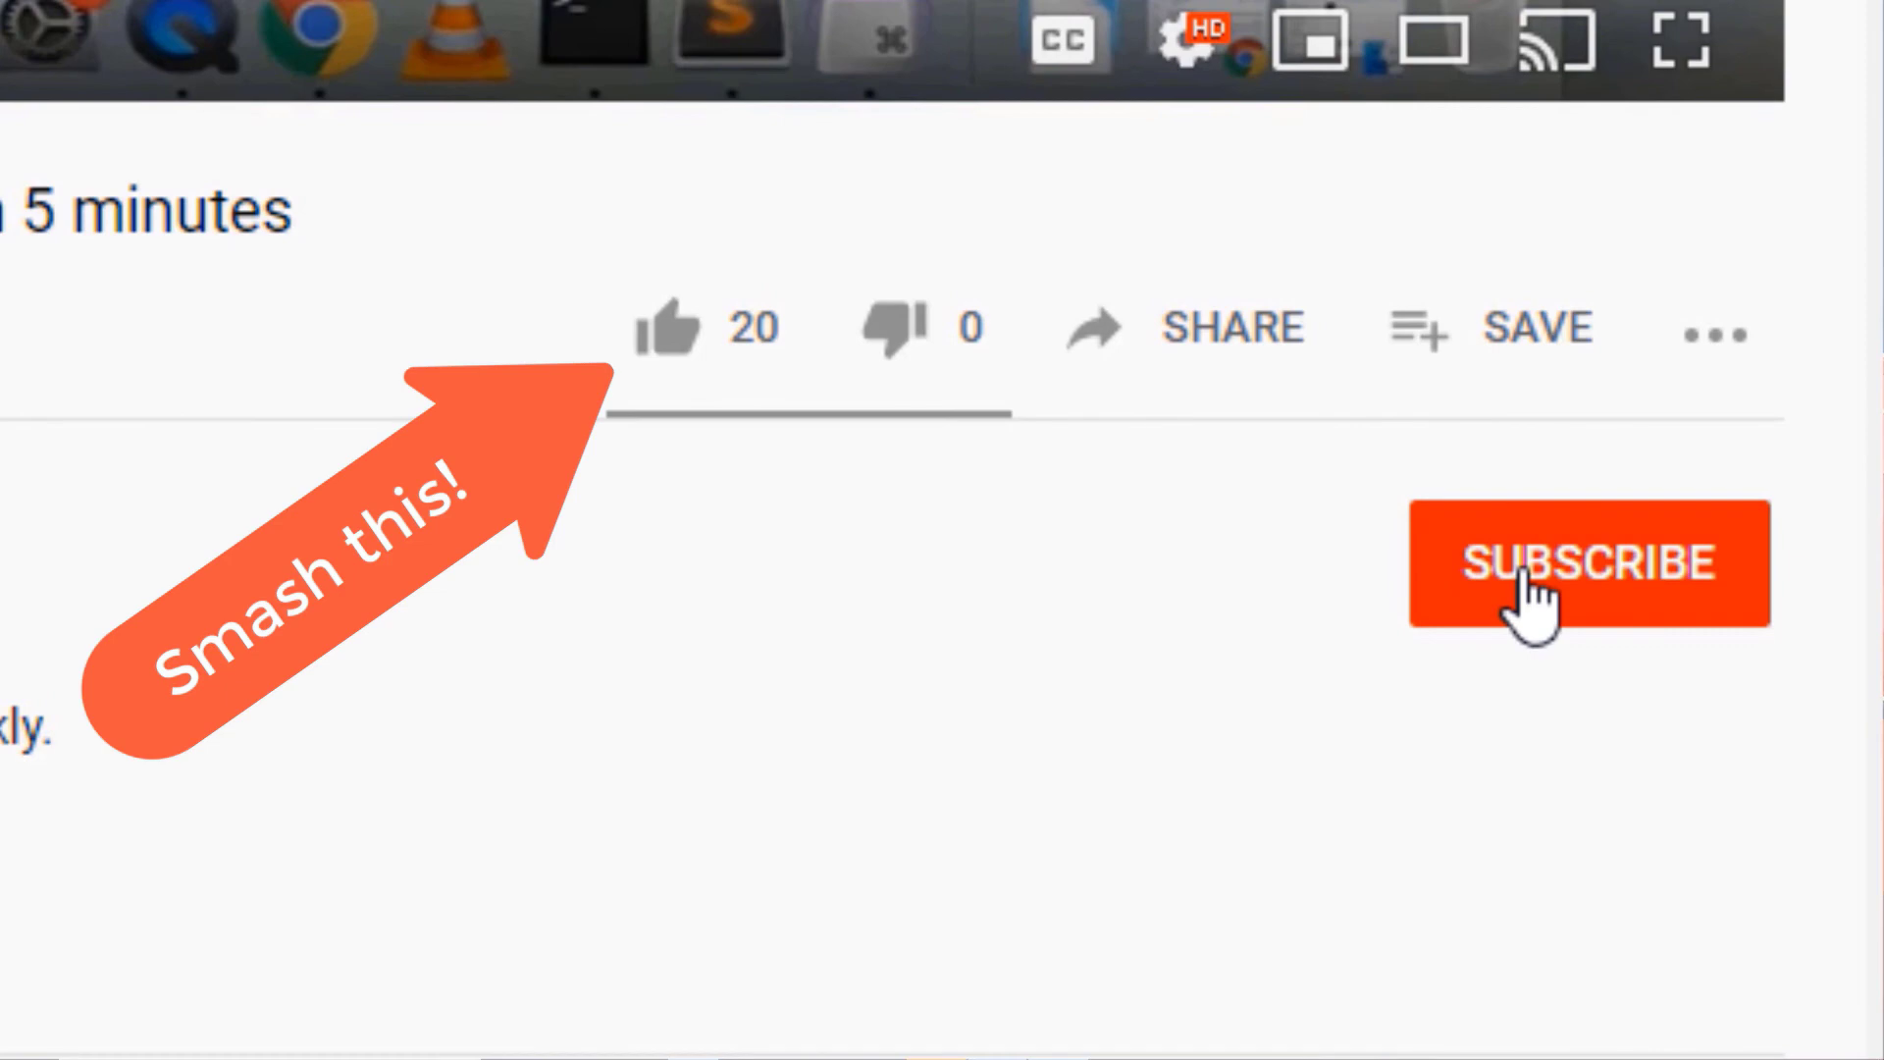
{"action": "left_click", "coordinate": [1526, 587]}
{"action": "left_click", "coordinate": [1713, 579]}
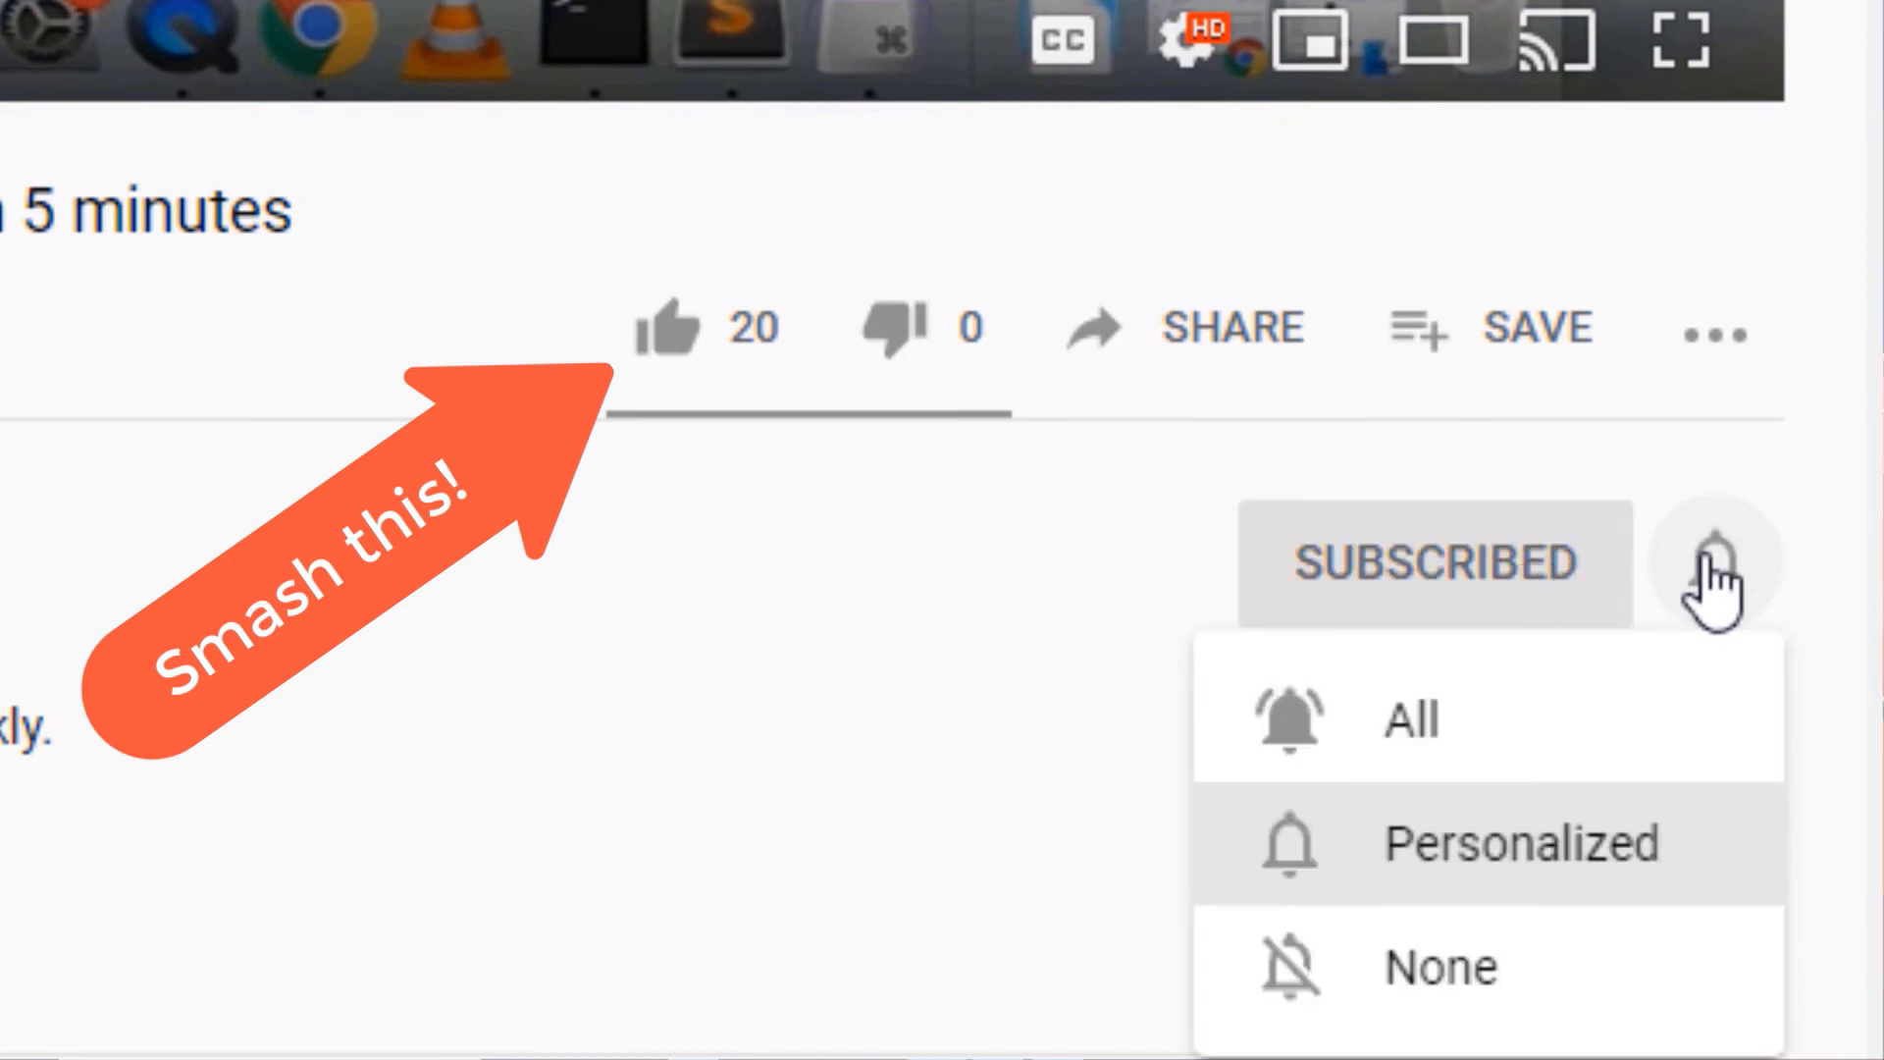
{"action": "left_click", "coordinate": [1494, 716]}
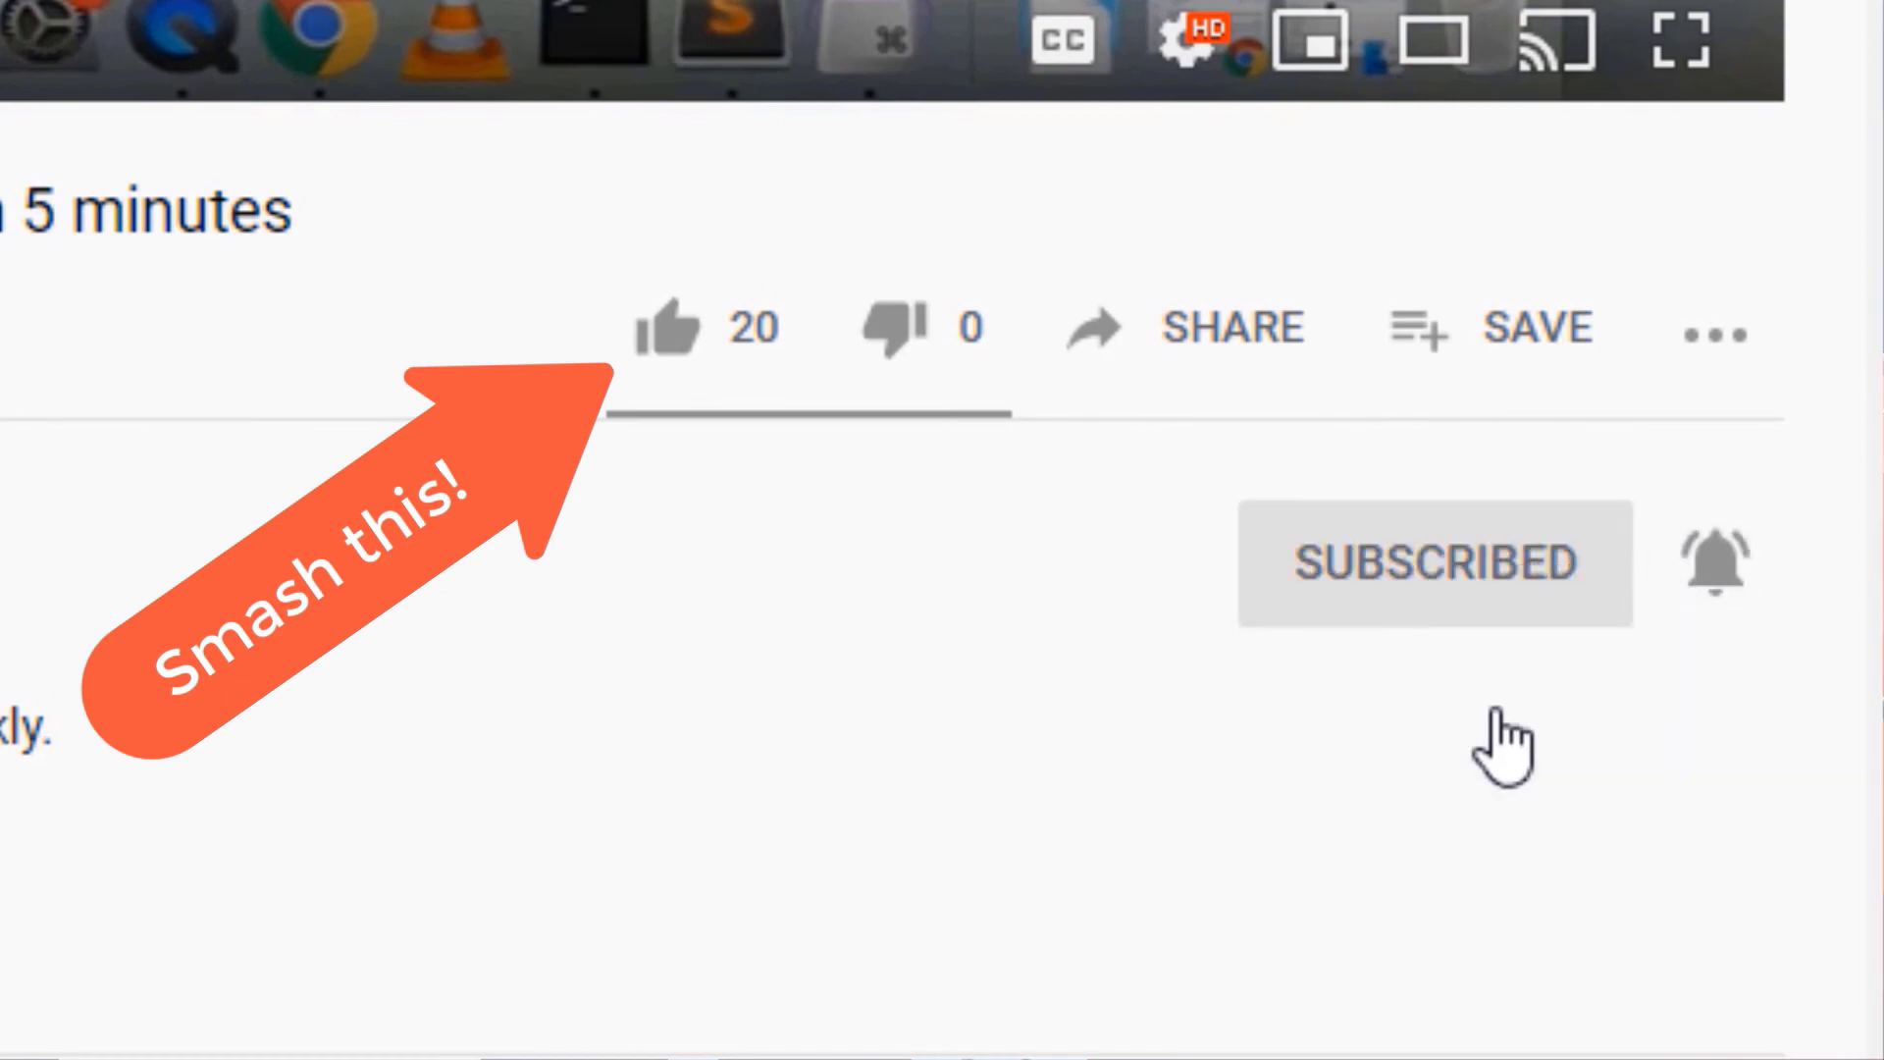